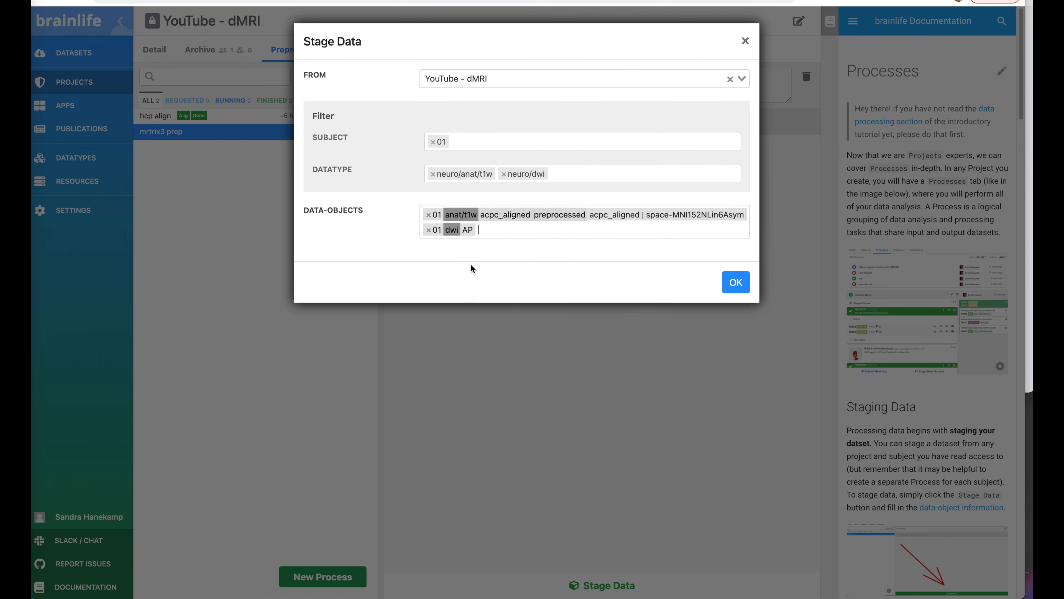
Add subject 01's PA dwi image to the data-objects and stage the selected data for the mrtrix3 prep process
click(499, 233)
click(484, 311)
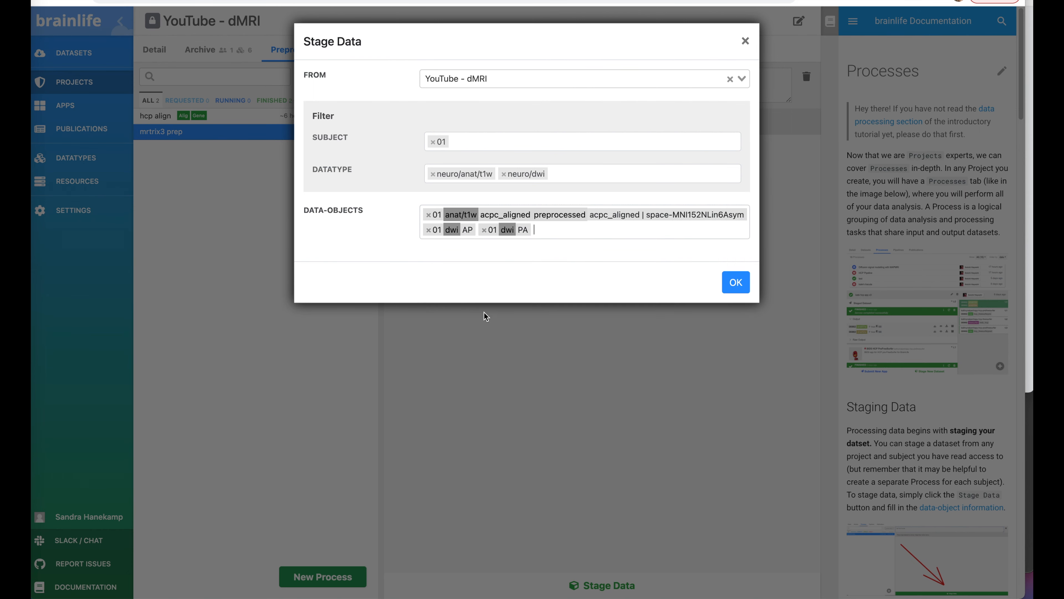
click(735, 283)
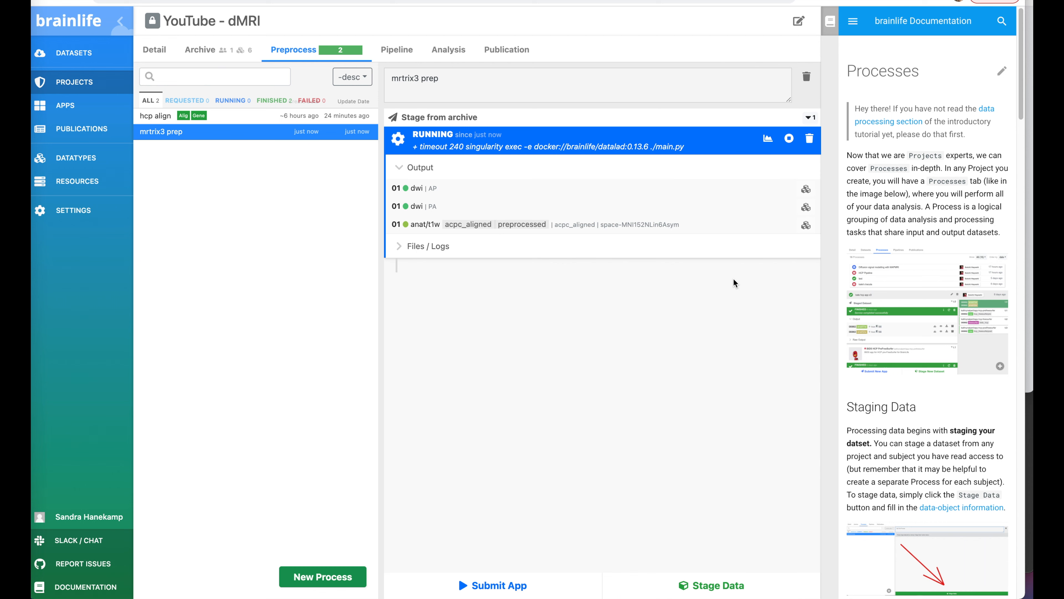
Start submitting an app, filter the apps by "mrtr" and choose mrtrix3 preprocess
click(493, 586)
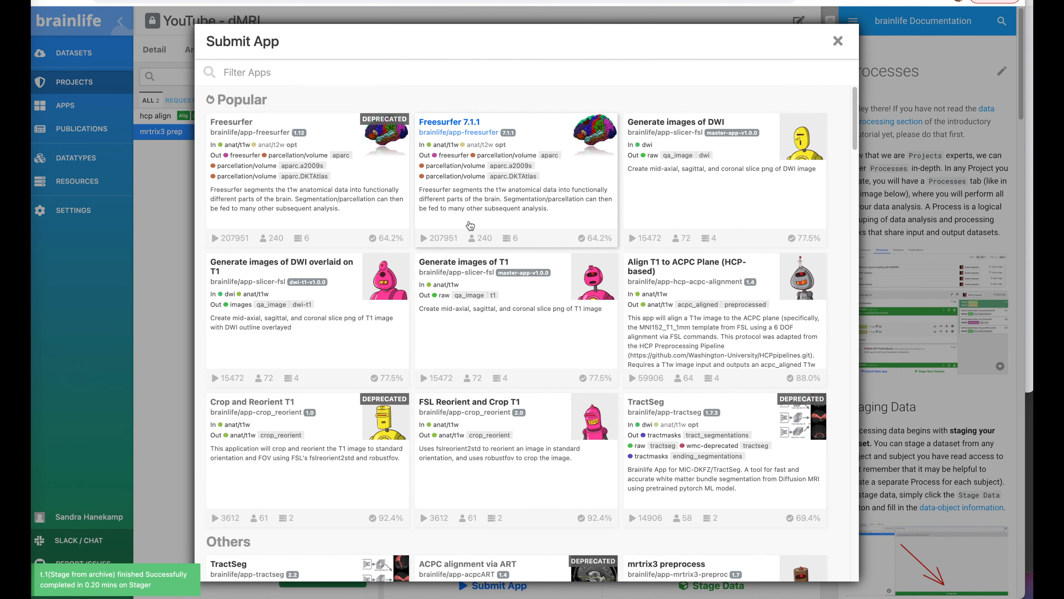
text(mrtr)
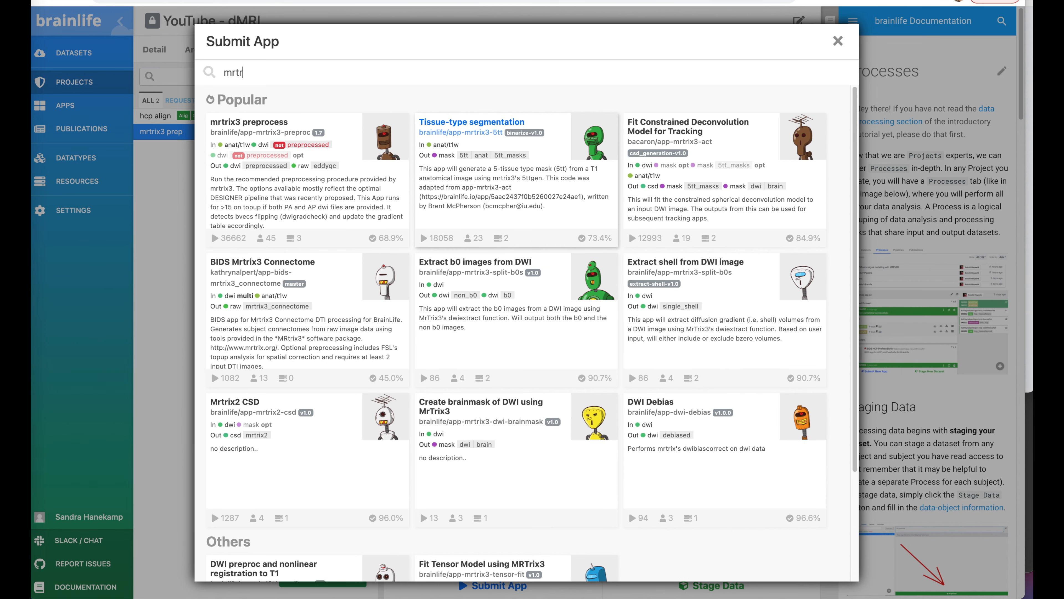
click(352, 200)
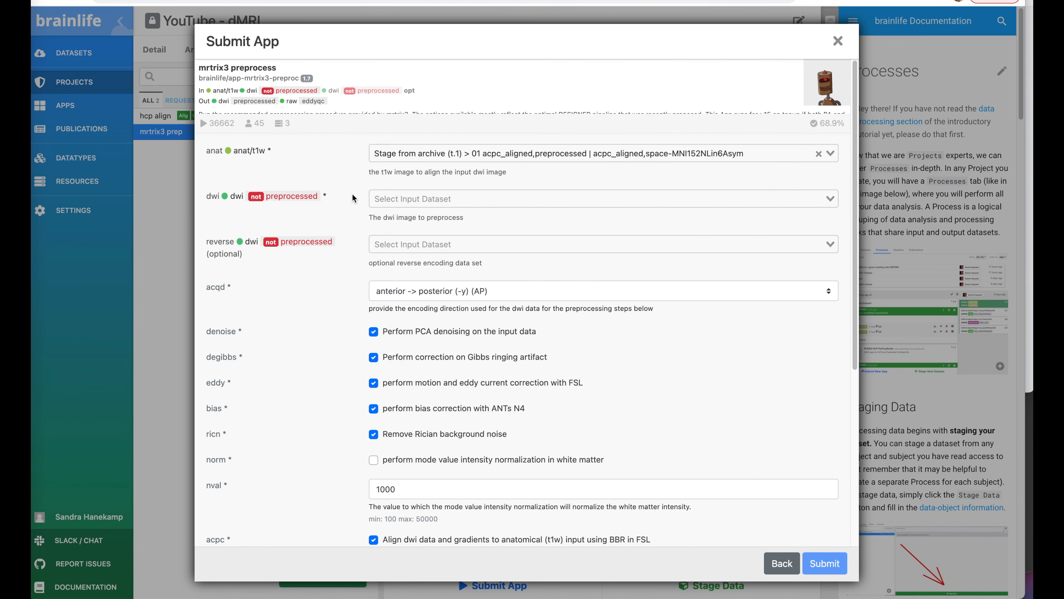
Assign the staged 01 | PA image as the dwi input and 01 | AP as the reverse encoding input
click(425, 196)
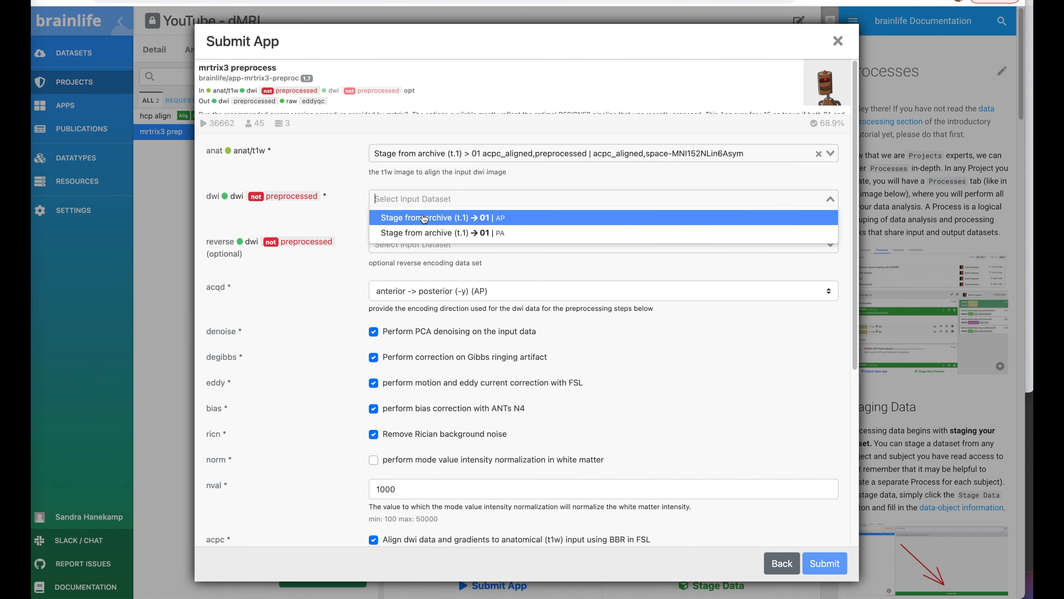
click(419, 231)
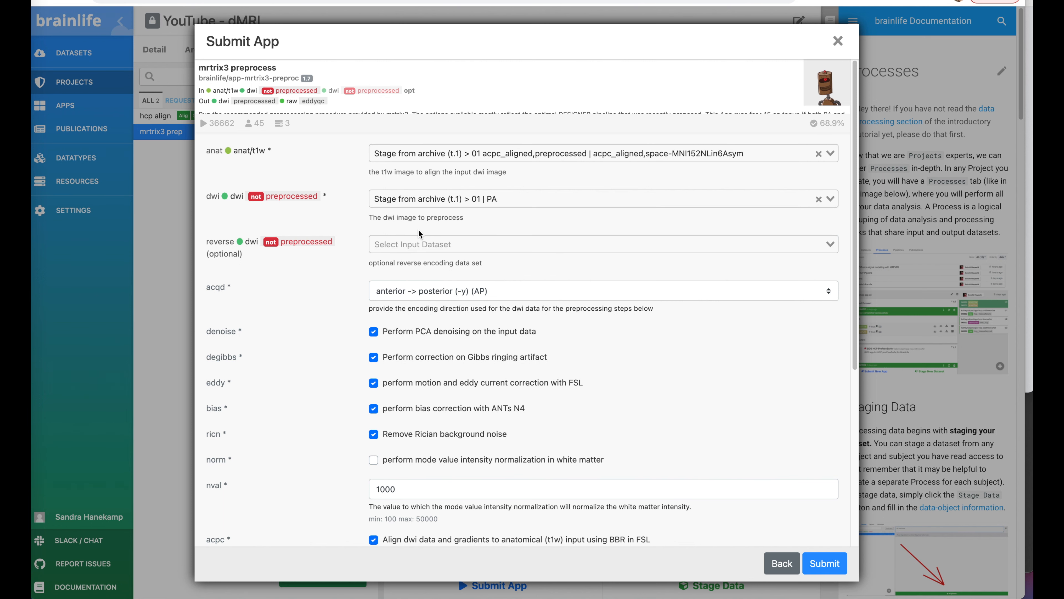
click(419, 241)
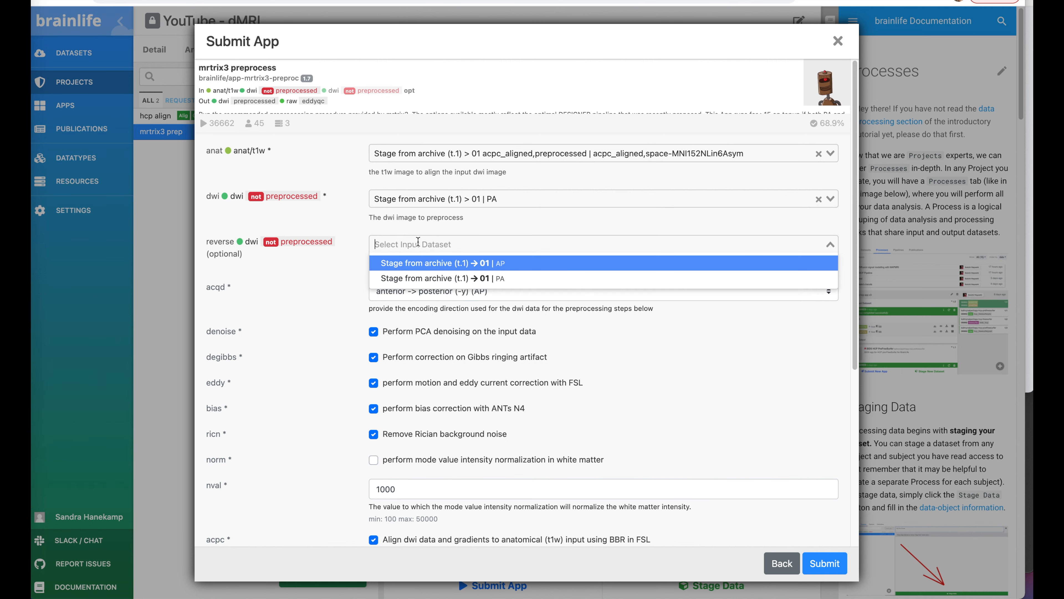
click(417, 263)
Set the acqd encoding direction to Posterior -> Anterior (+y) (PA)
scroll(415, 255, down, 2)
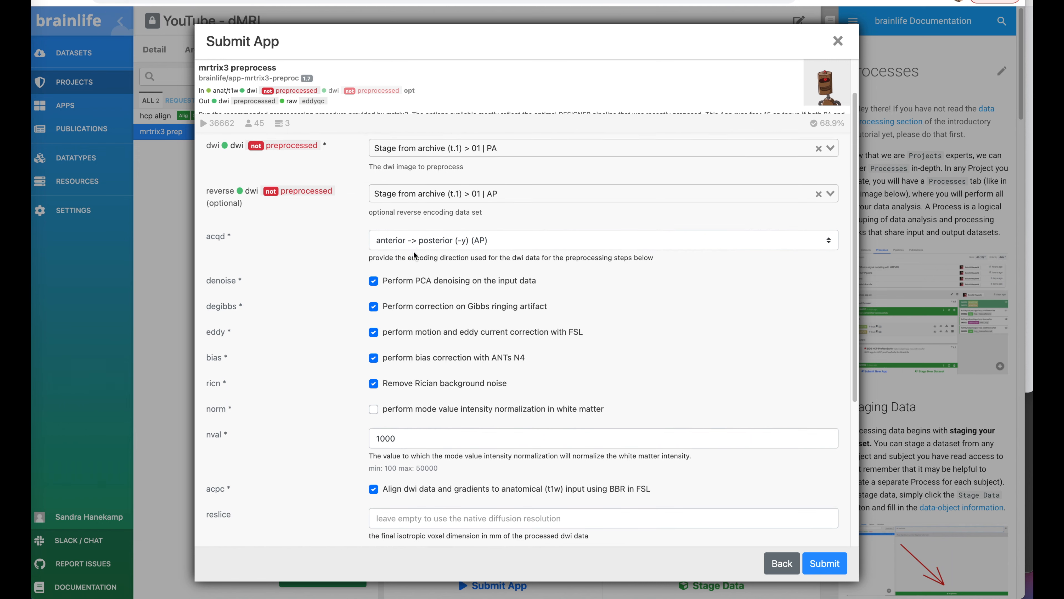
click(418, 244)
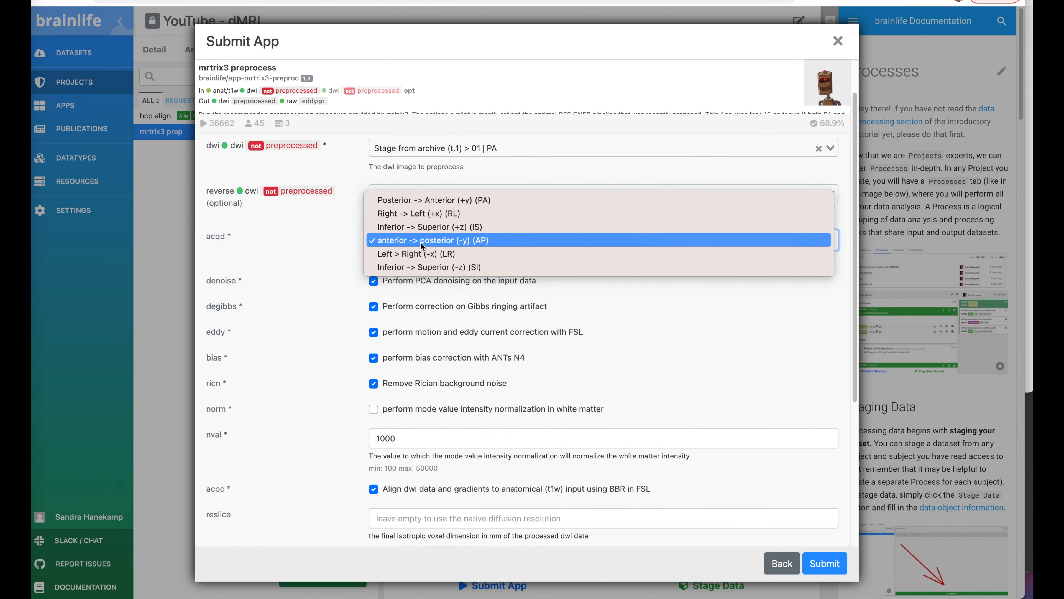
click(428, 200)
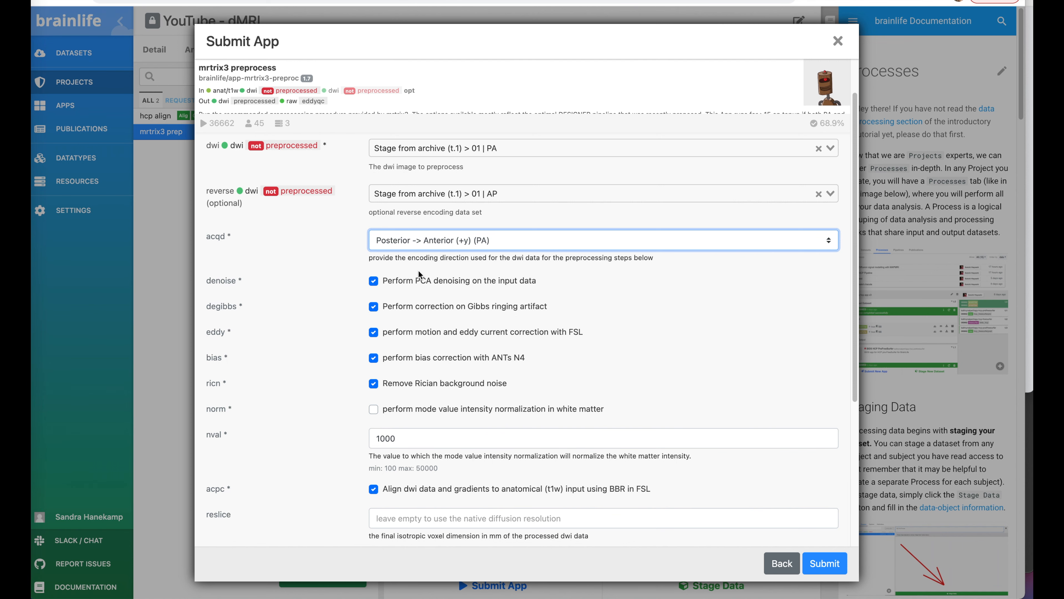
Enable archiving of all output when finished with the tag acpc_aligned, and submit the mrtrix3 preprocess app
scroll(418, 270, down, 5)
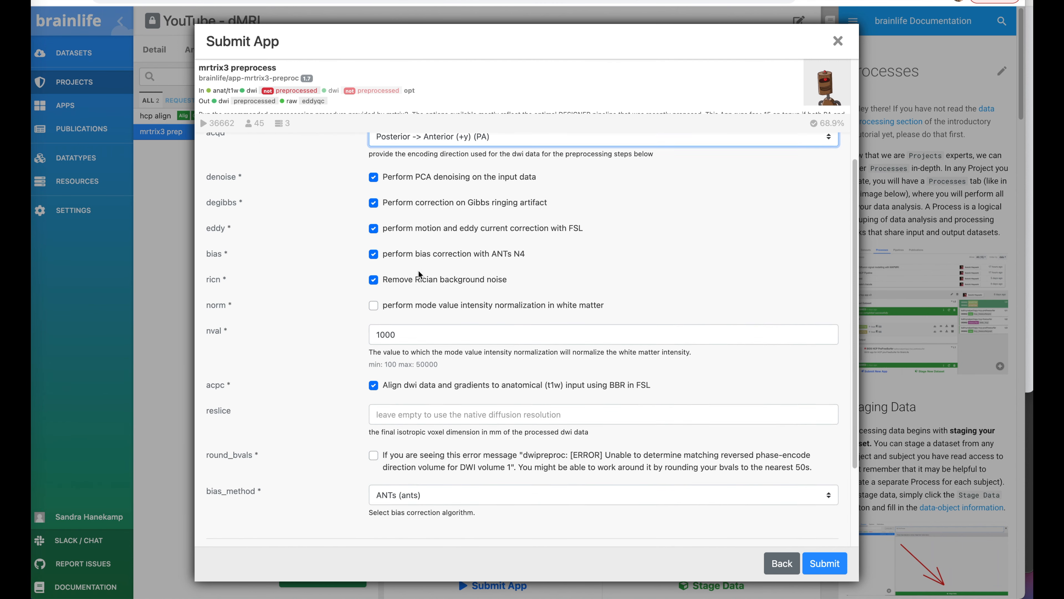
scroll(419, 273, down, 1)
scroll(418, 271, down, 3)
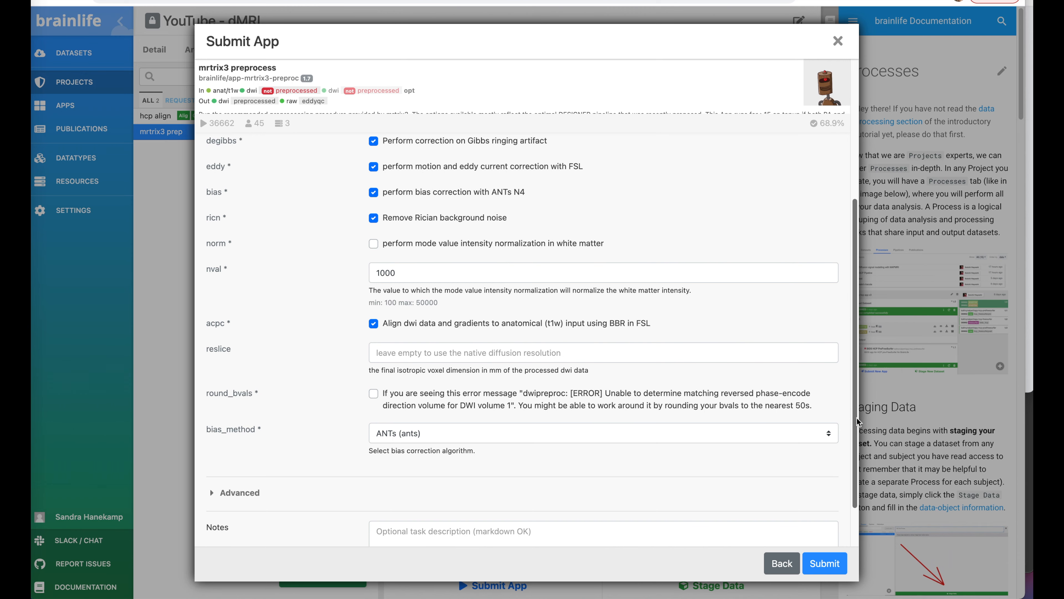
scroll(848, 426, down, 3)
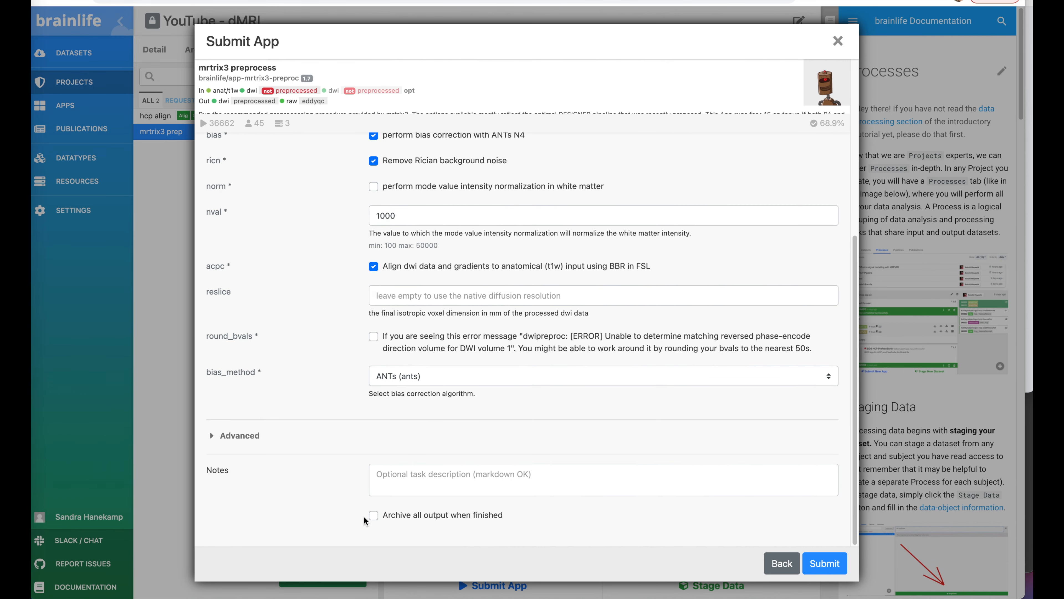
click(372, 516)
scroll(432, 510, down, 7)
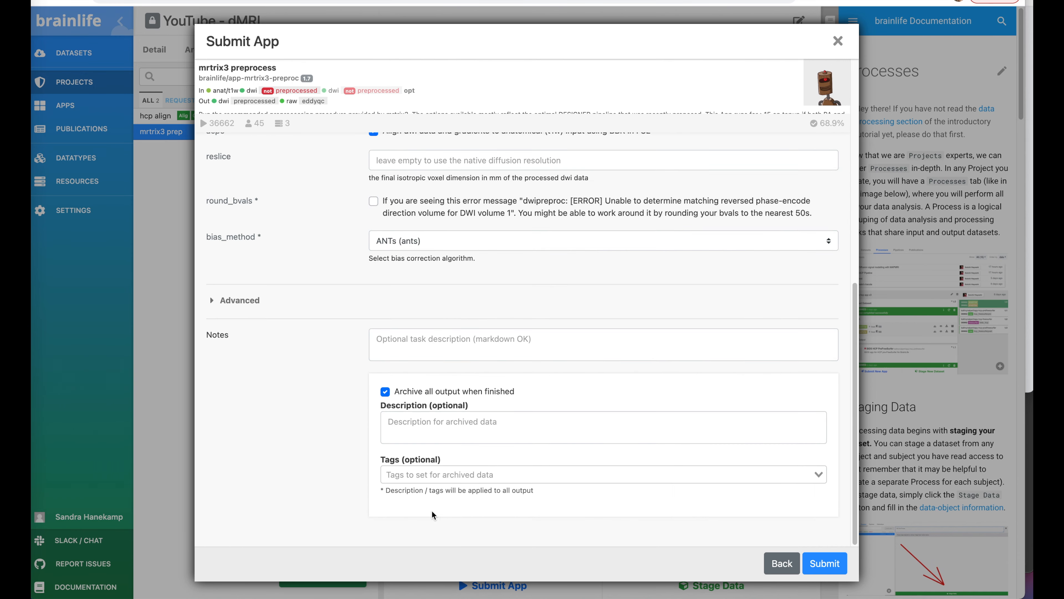
click(417, 474)
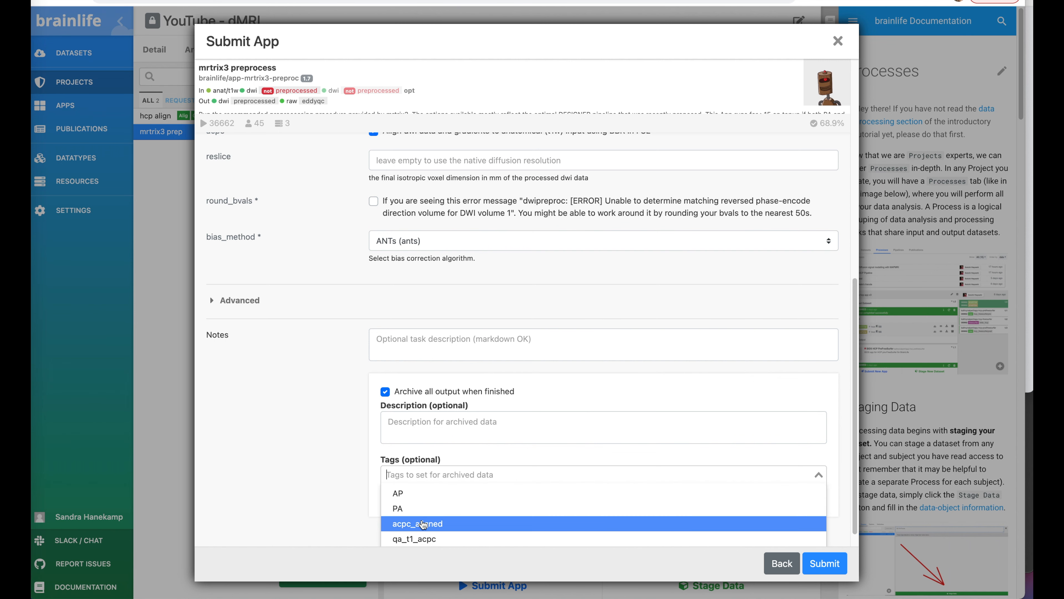
click(424, 523)
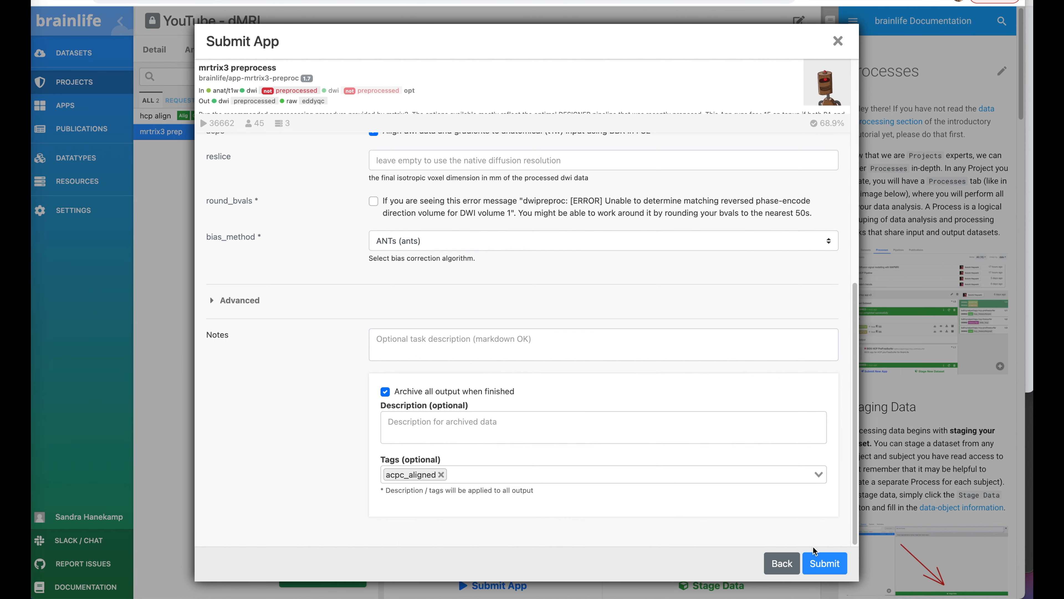
click(825, 563)
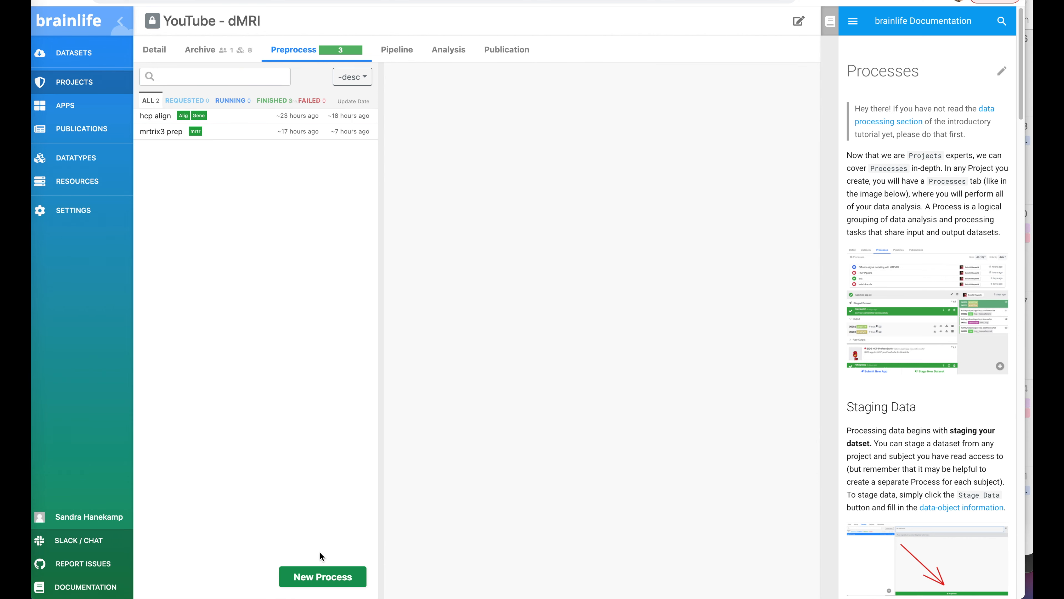
Open the mrtrix3 prep process and review the completed task's status, configuration, inputs and outputs
click(198, 132)
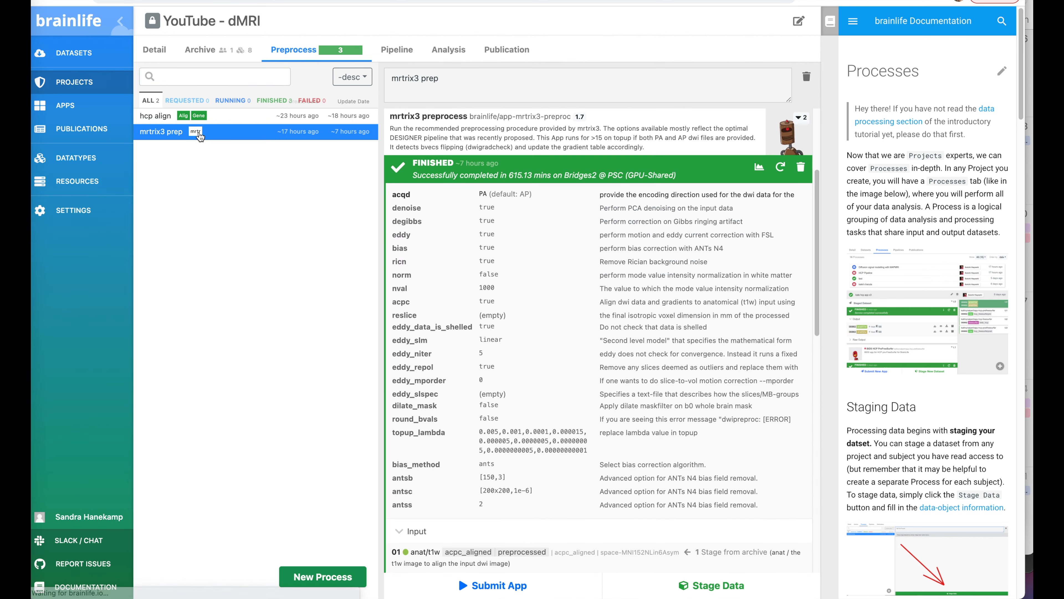
drag(507, 175, 534, 176)
click(536, 177)
scroll(537, 177, down, 5)
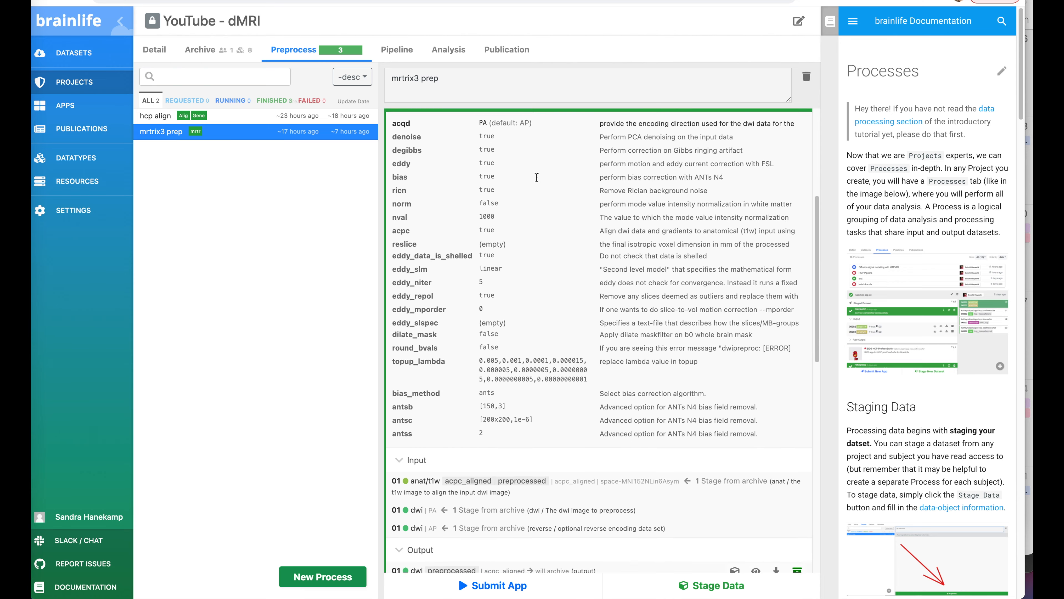
scroll(537, 178, down, 6)
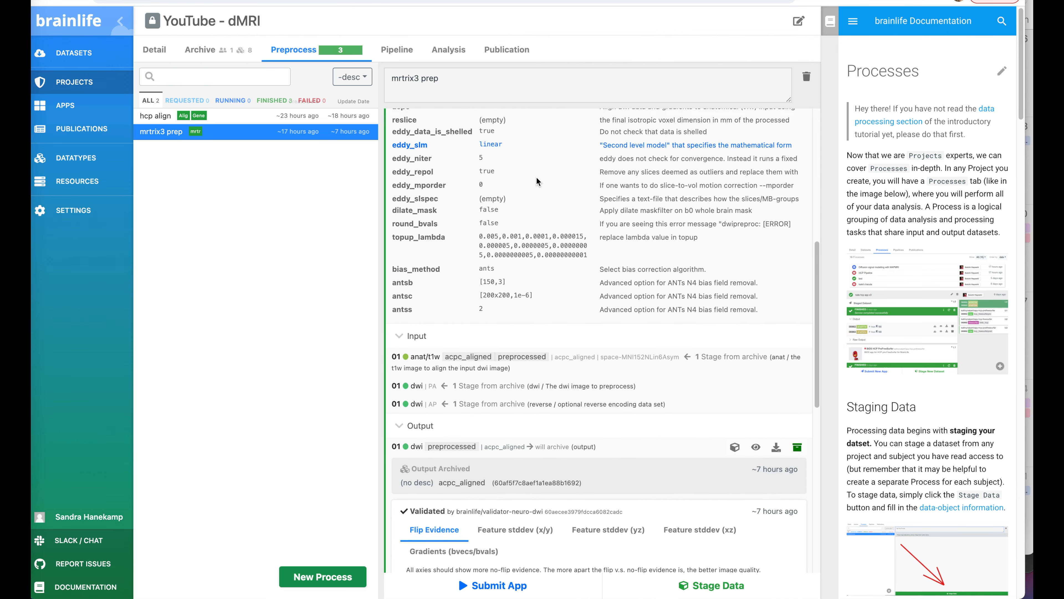
scroll(536, 181, down, 7)
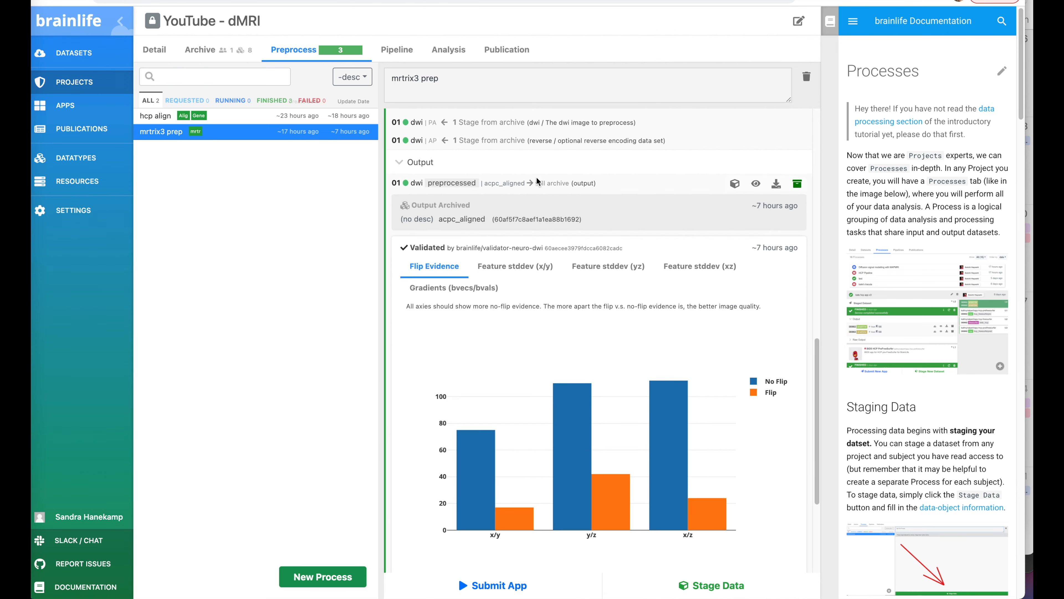
Examine the Flip Evidence chart of the preprocessed dwi output for the x/y, y/z and x/z axes
scroll(537, 179, down, 1)
mouse_move(475, 343)
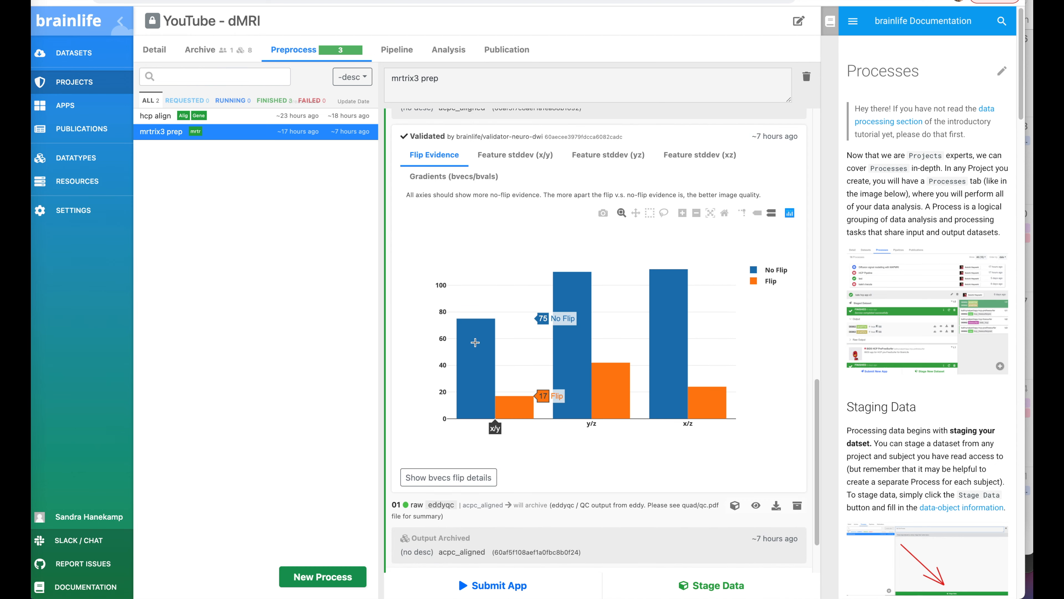
mouse_move(576, 338)
mouse_move(675, 344)
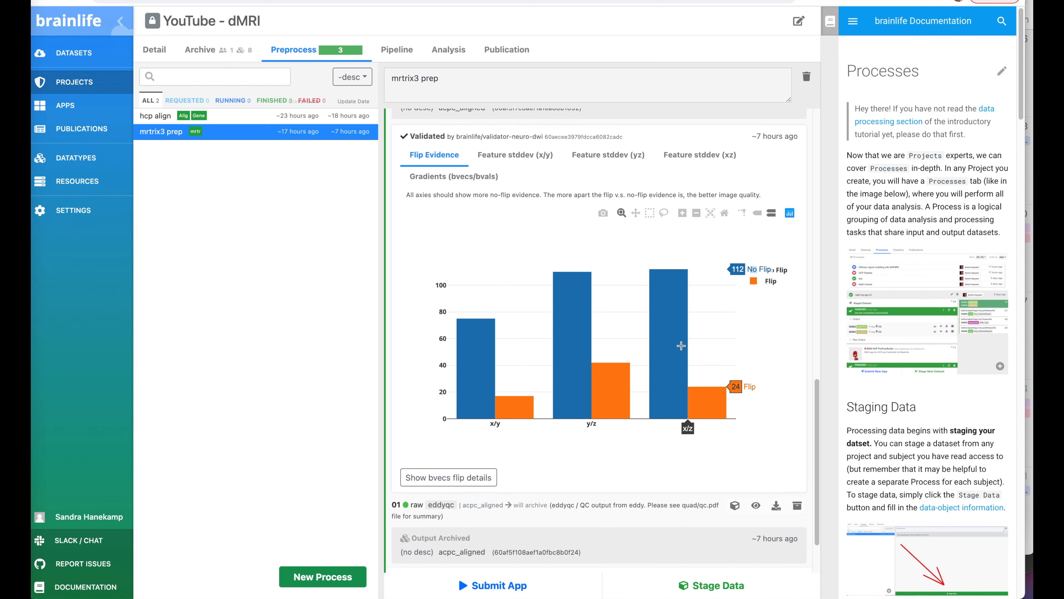
scroll(681, 345, down, 2)
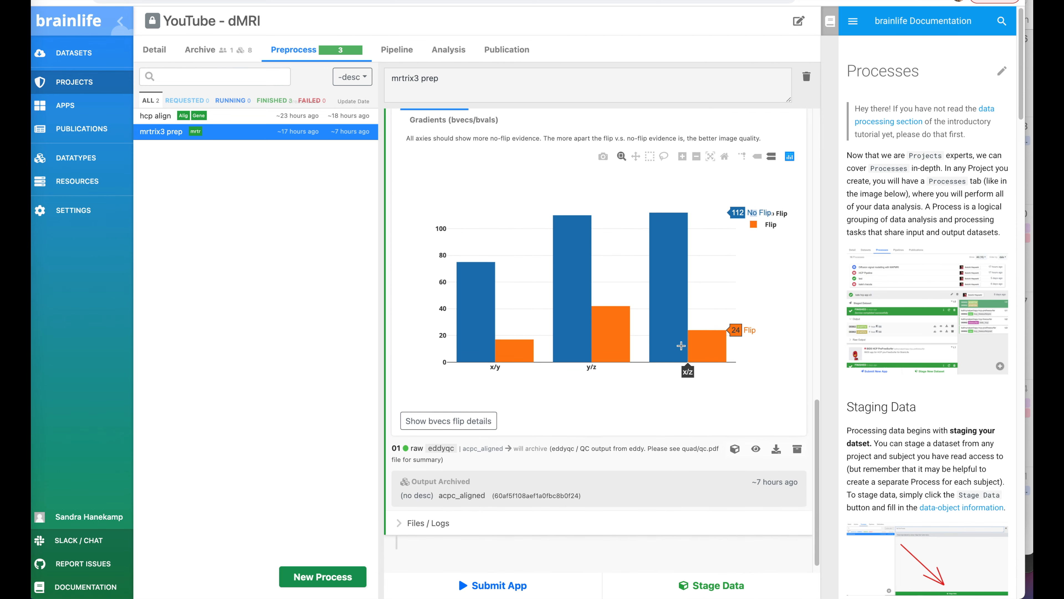
Open the preprocessed dwi output in the FSLeyes viewer and place its window fully in view
scroll(681, 345, up, 6)
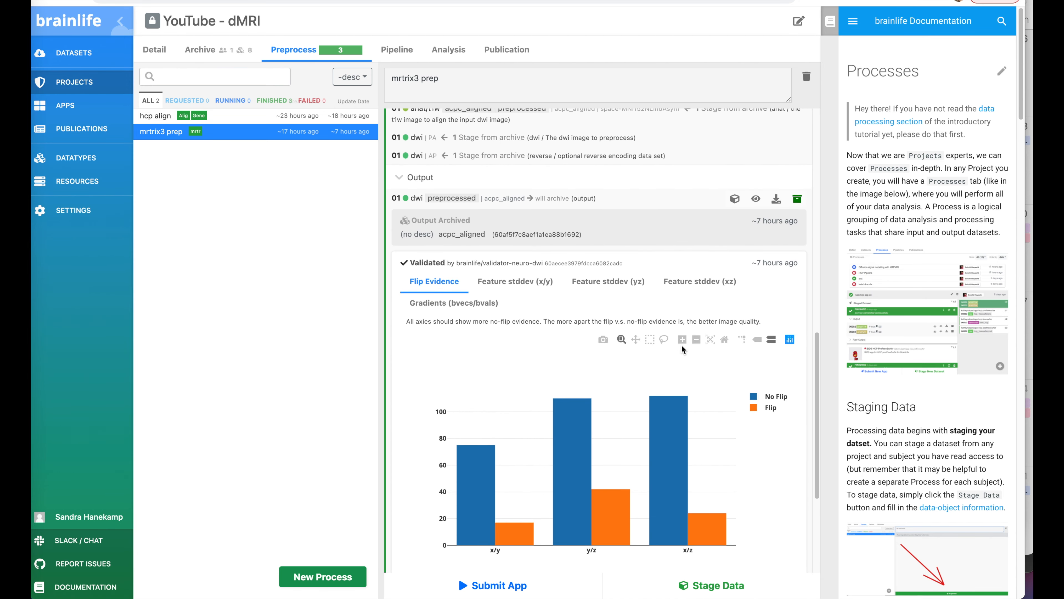
scroll(681, 345, up, 1)
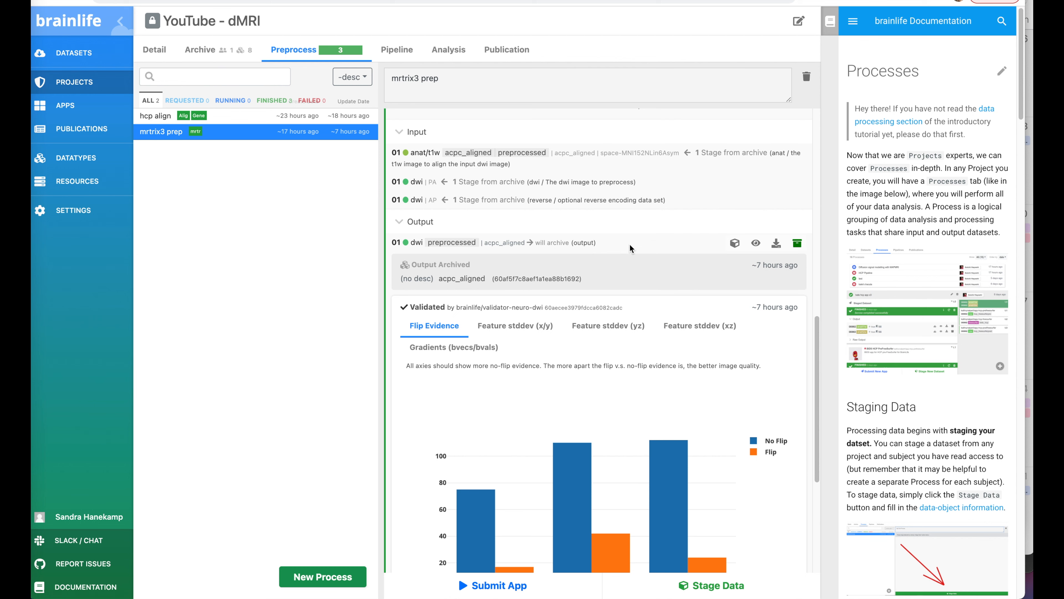
click(753, 243)
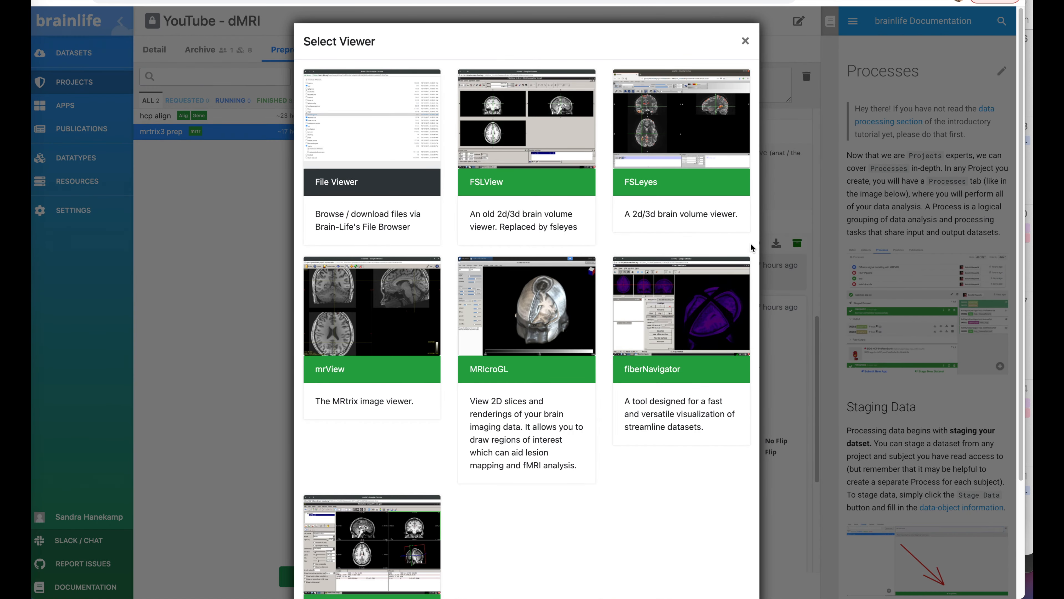
click(691, 138)
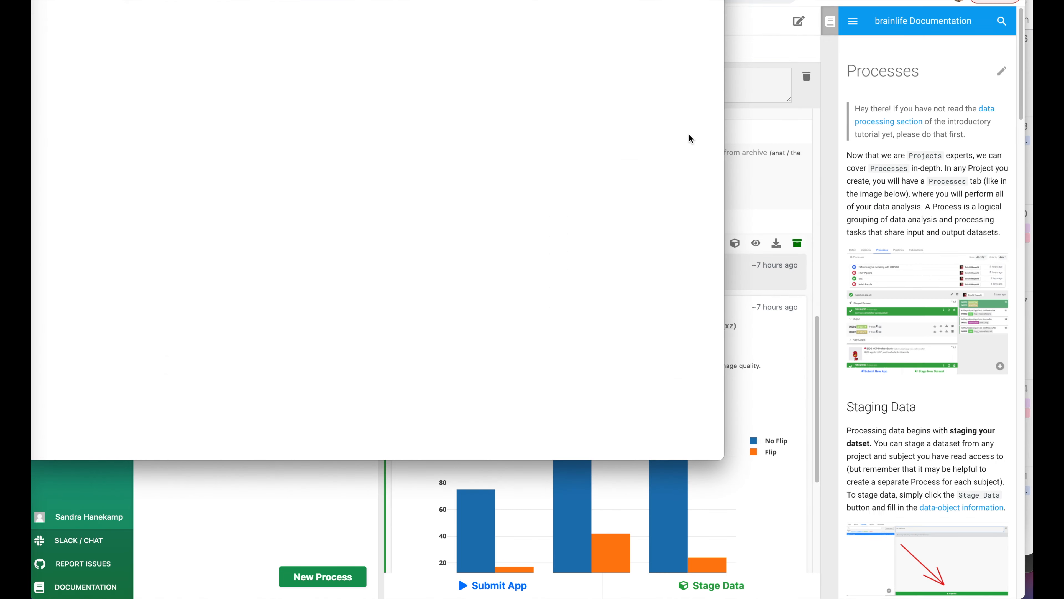
drag(607, 16, 744, 65)
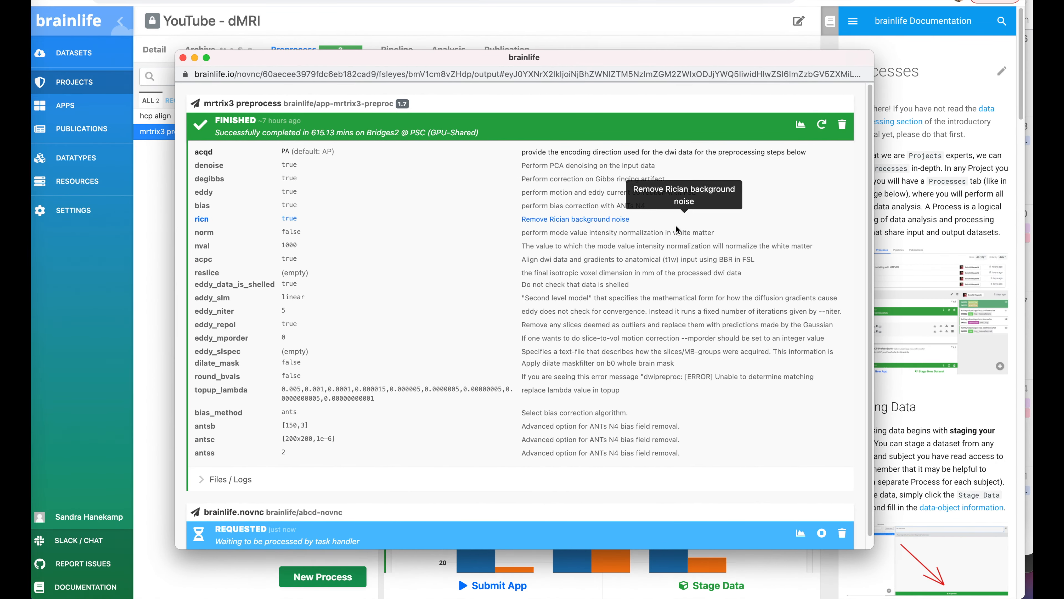
scroll(677, 230, down, 1)
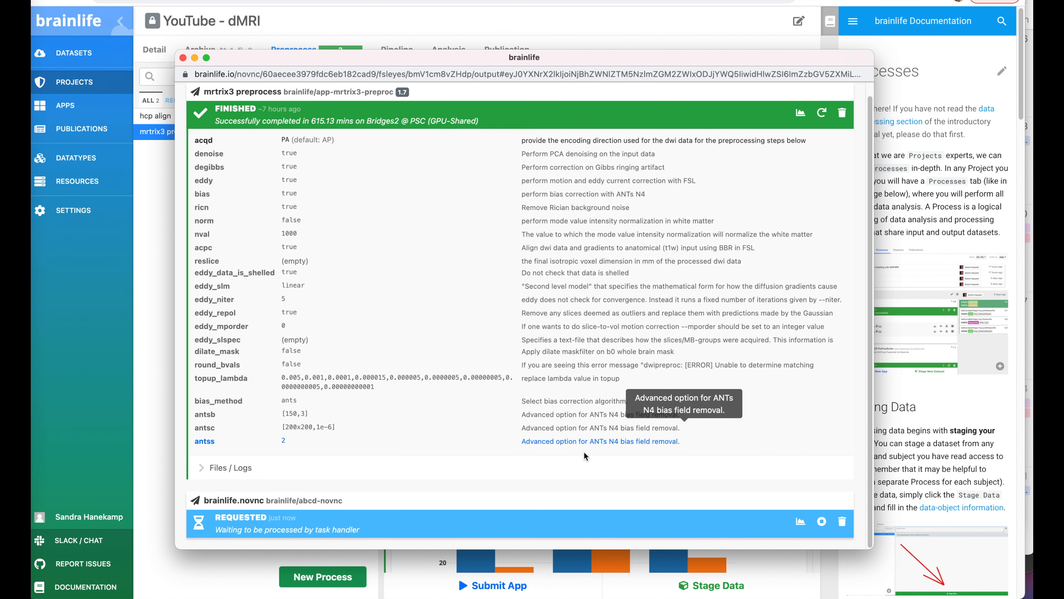
scroll(585, 521, down, 2)
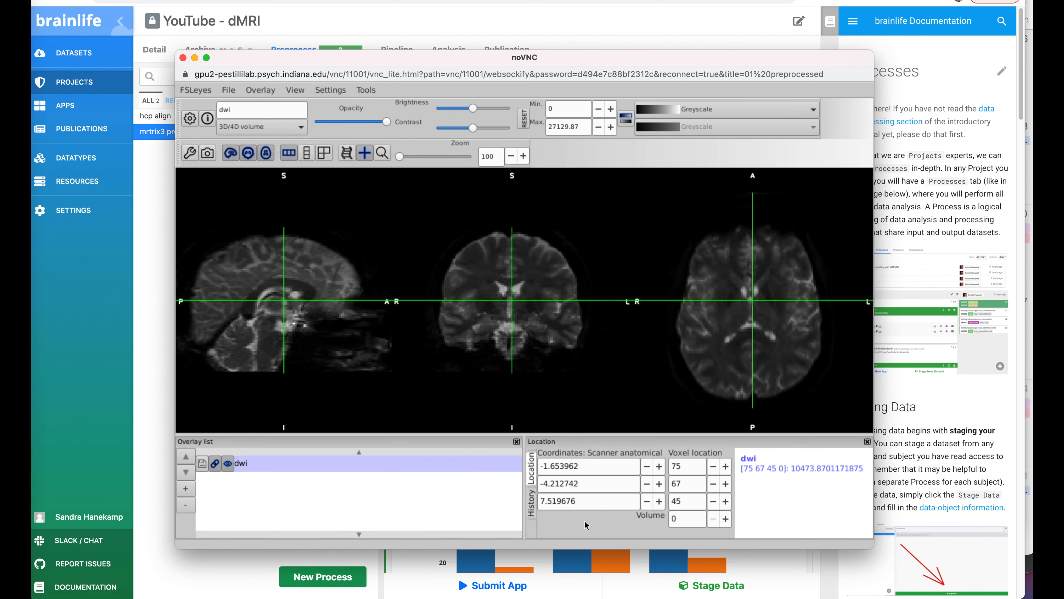
Inspect the preprocessed dwi image at several locations in the axial, coronal and sagittal views, and close the viewer
drag(751, 313, 756, 335)
drag(526, 311, 504, 311)
click(270, 250)
drag(271, 250, 271, 252)
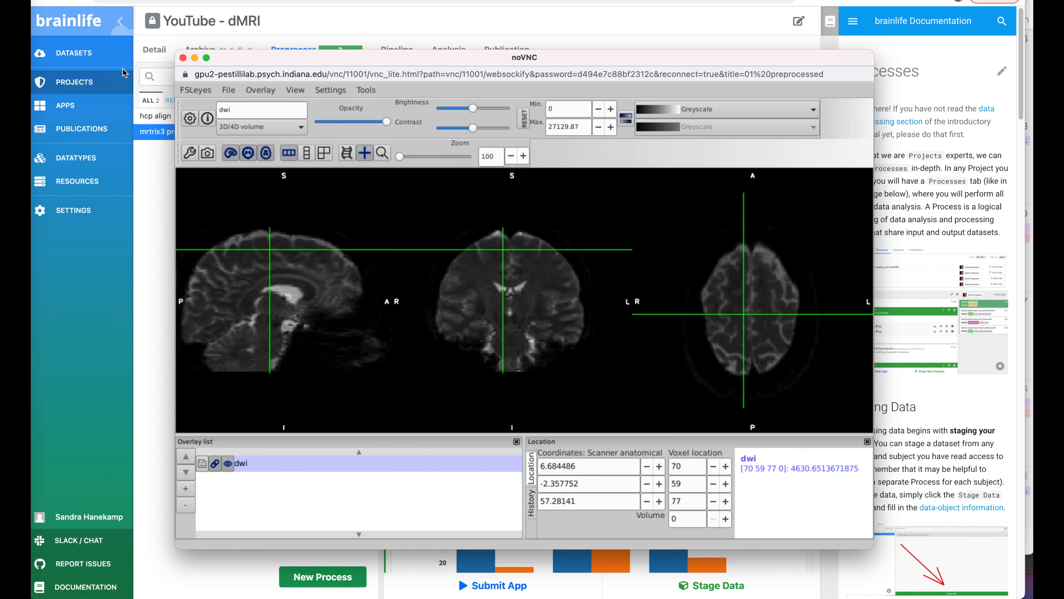
click(183, 58)
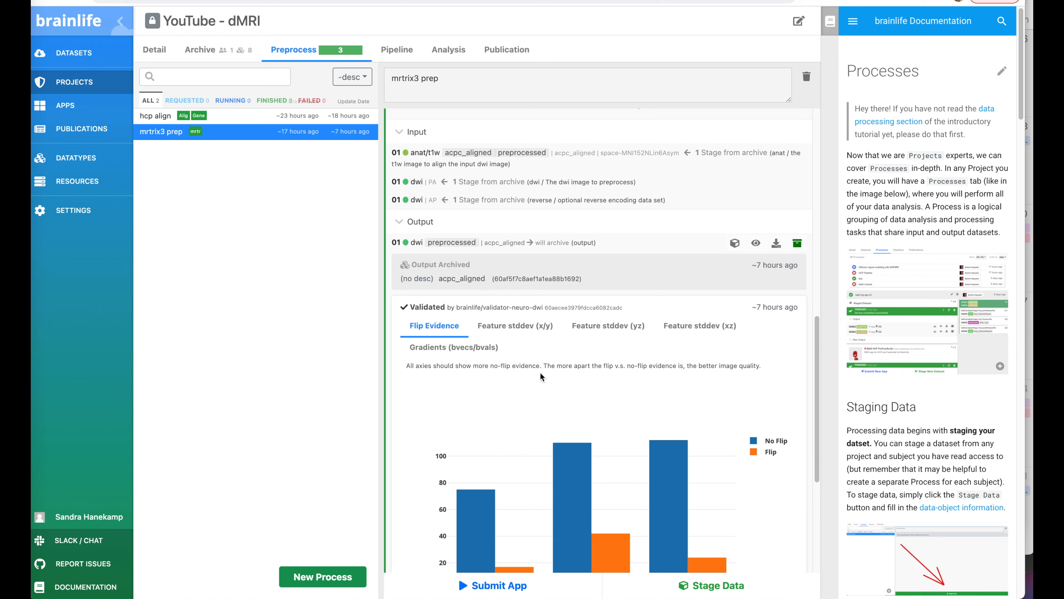
scroll(540, 373, down, 5)
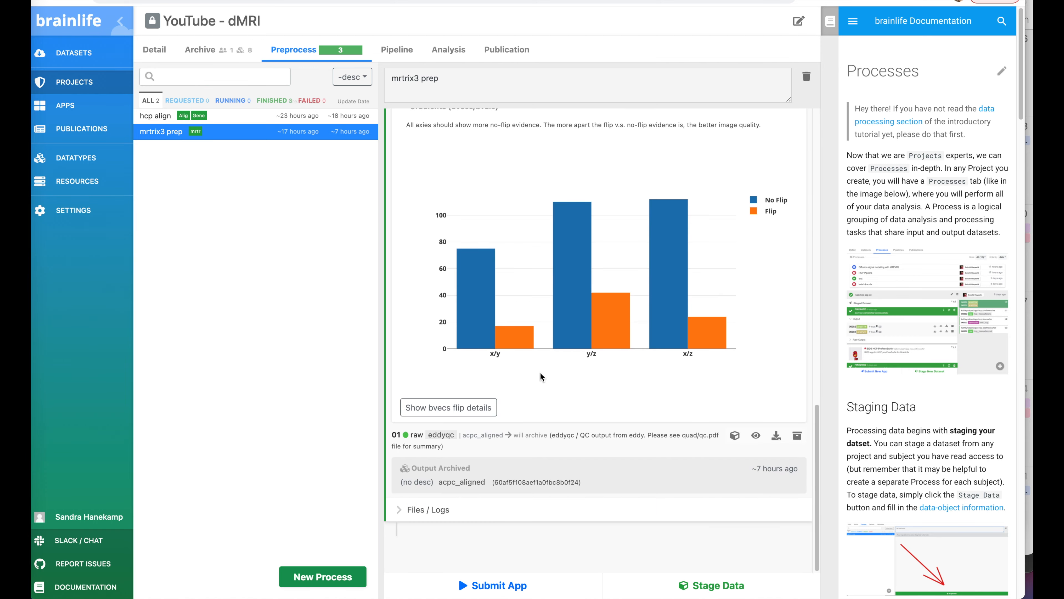
Set up the Generate images of DWI overlaid on T1 app with the preprocessed acpc_aligned mrtrix3 dwi as input, showing the advanced options
click(503, 588)
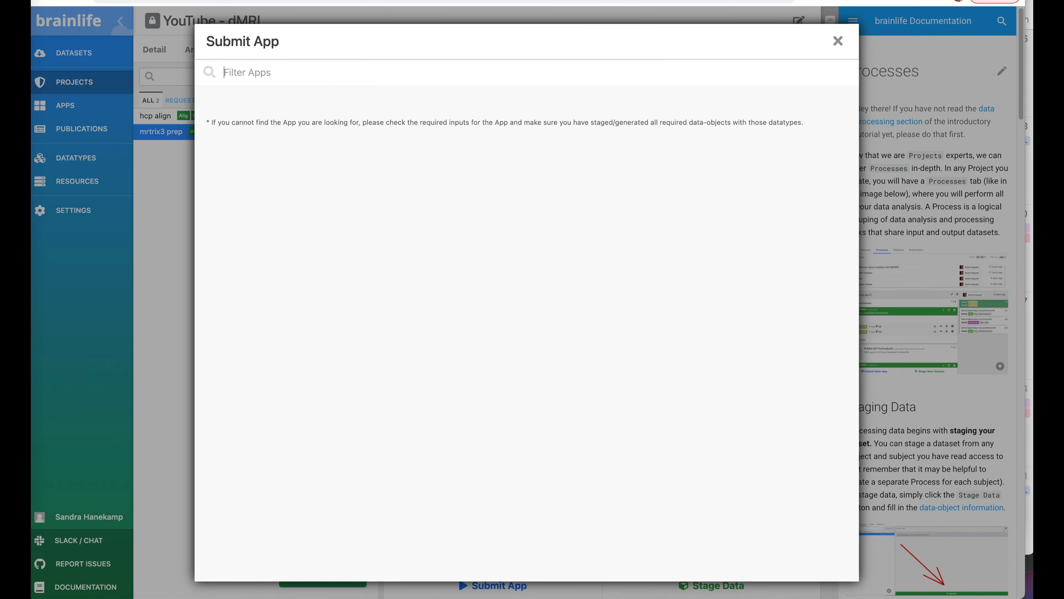
text(gene)
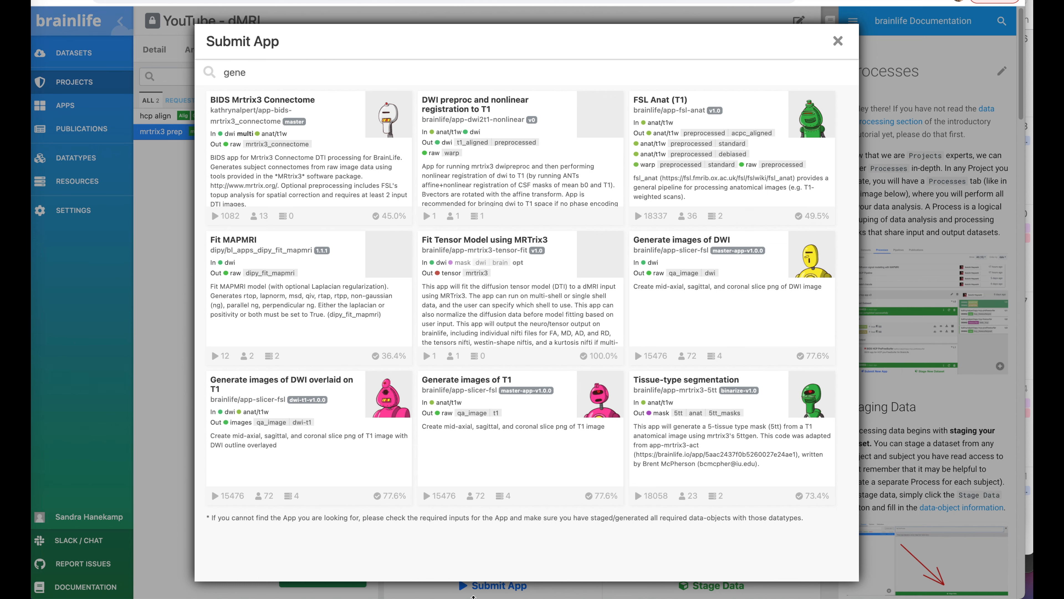
click(316, 432)
click(453, 145)
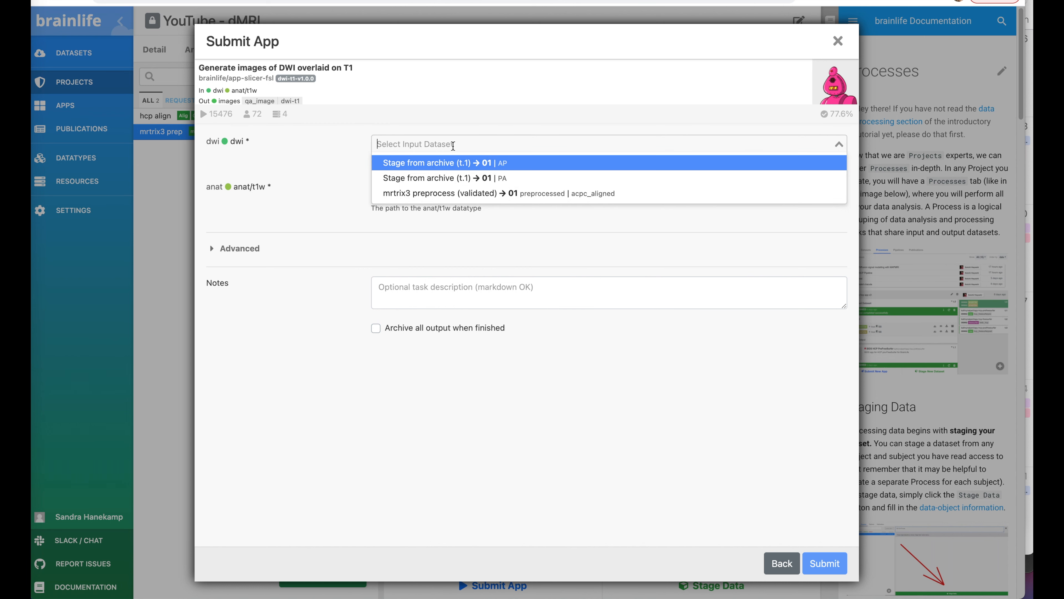
click(456, 194)
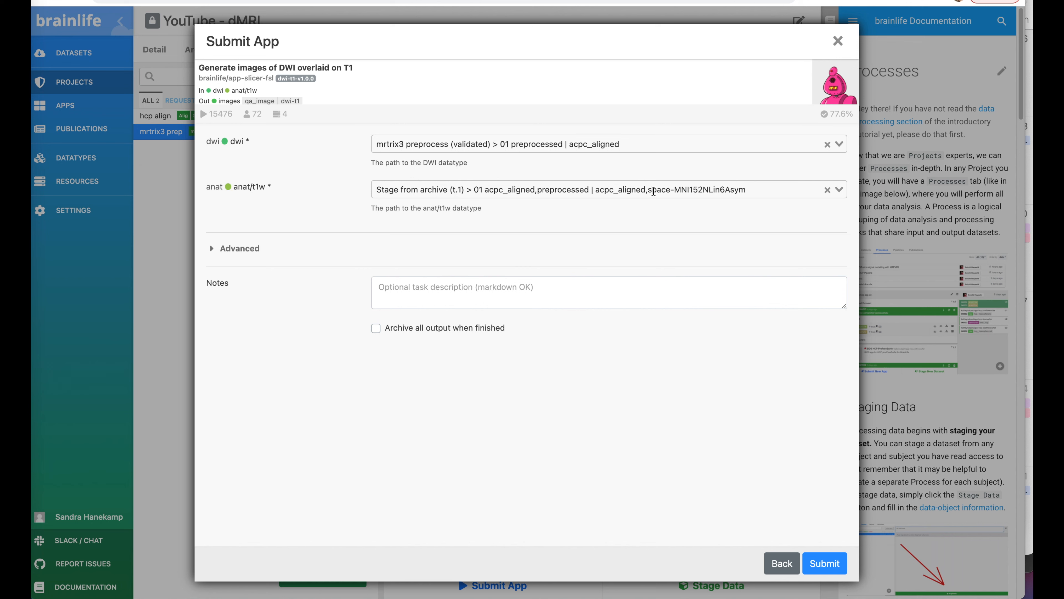
click(225, 251)
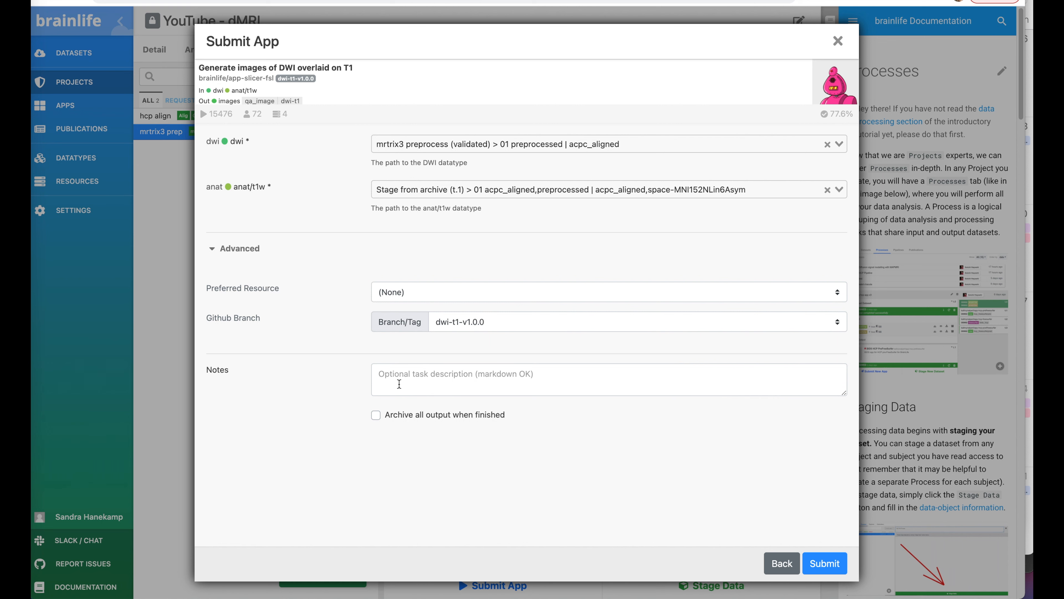
Set all output to archive when finished with the tag qa_acpc_t1_dwi, and submit the DWI-on-T1 overlay task
click(440, 414)
scroll(438, 409, down, 2)
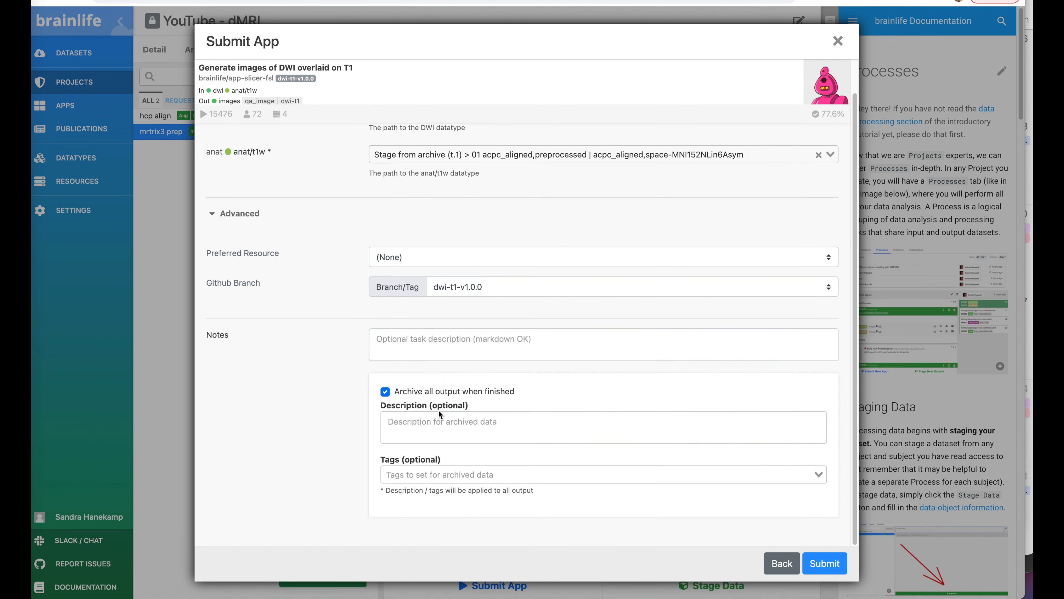
click(422, 474)
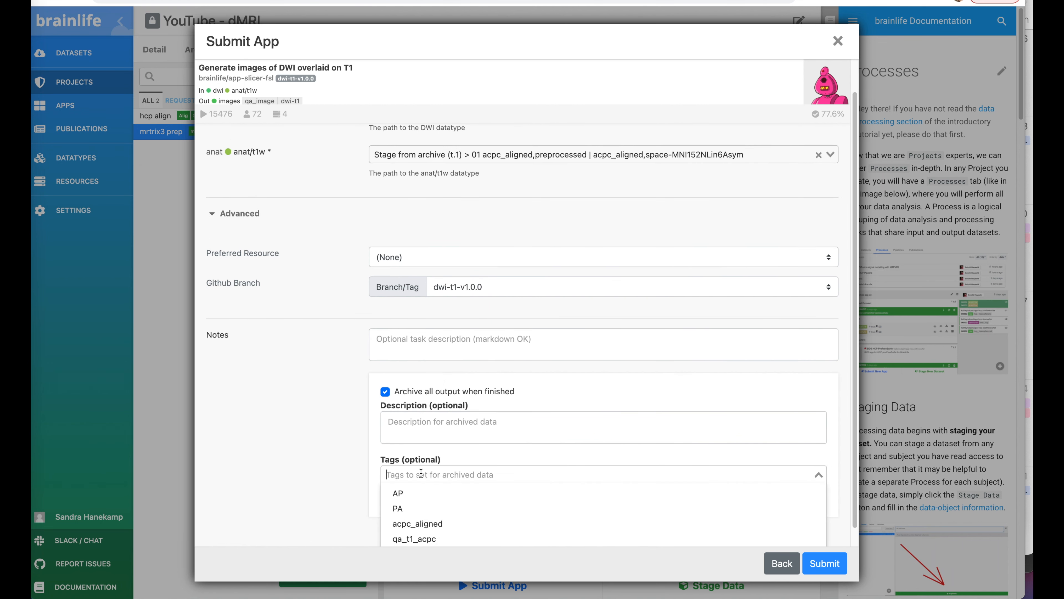
scroll(421, 473, down, 1)
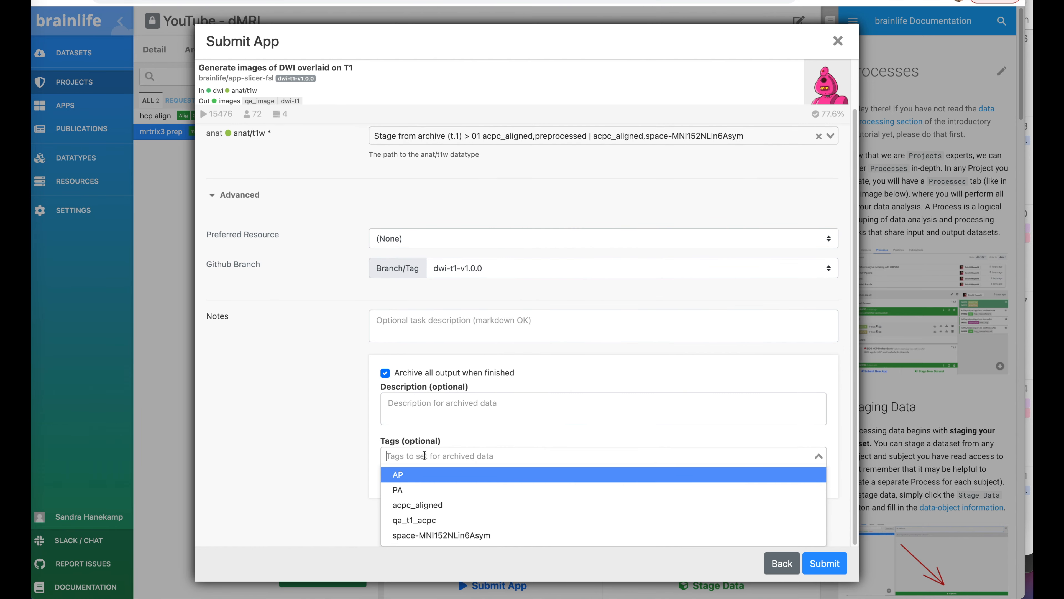
text(qa)
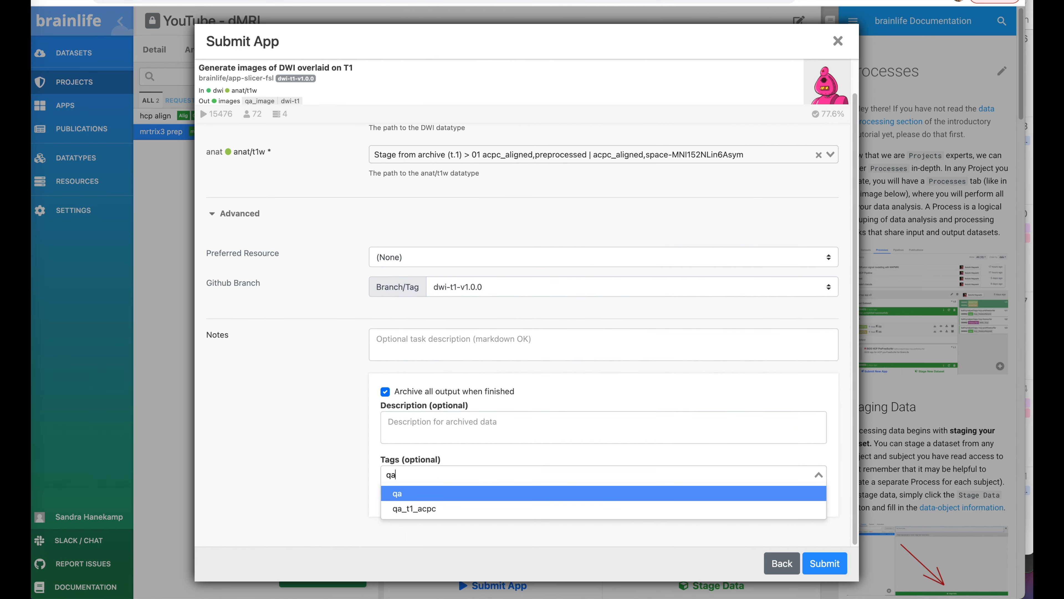
text(_acpc)
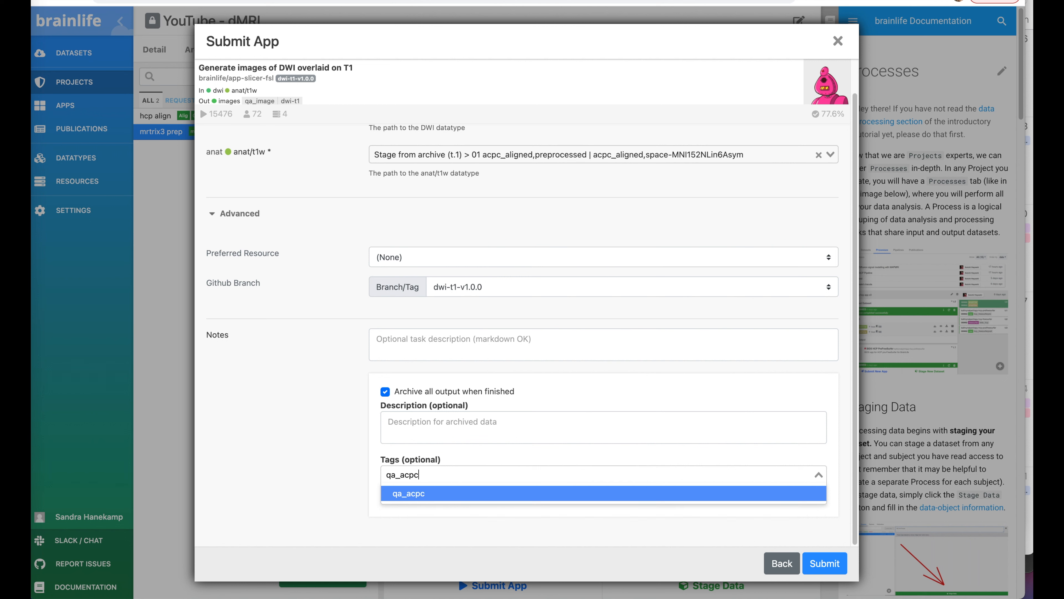
text(_t1_dwi)
key(Return)
click(828, 566)
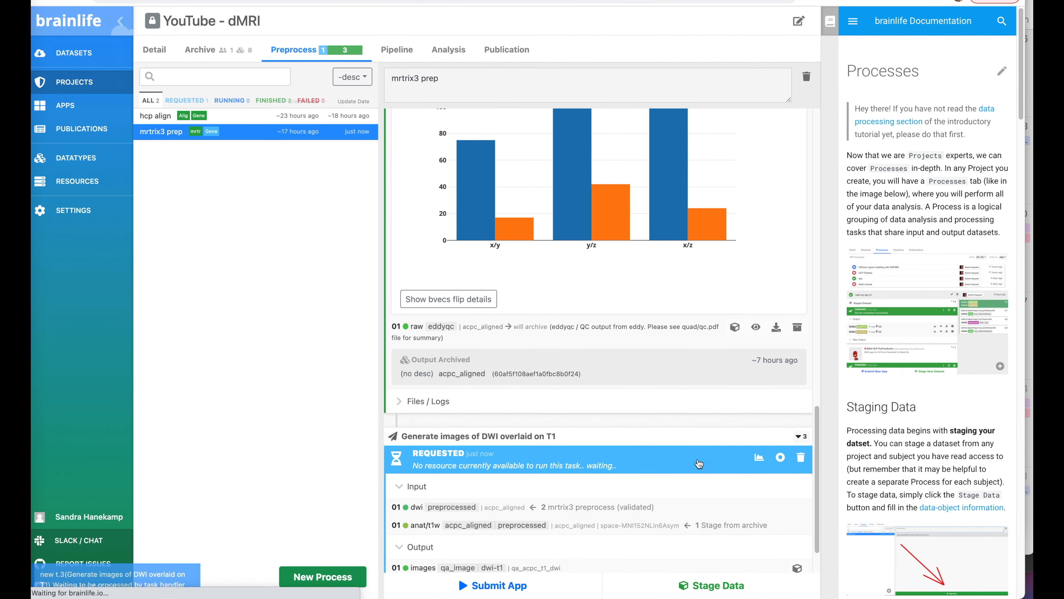
Set up the Generate images of DWI app with the preprocessed acpc_aligned mrtrix3 dwi as input, leaving the volume empty
scroll(693, 455, down, 2)
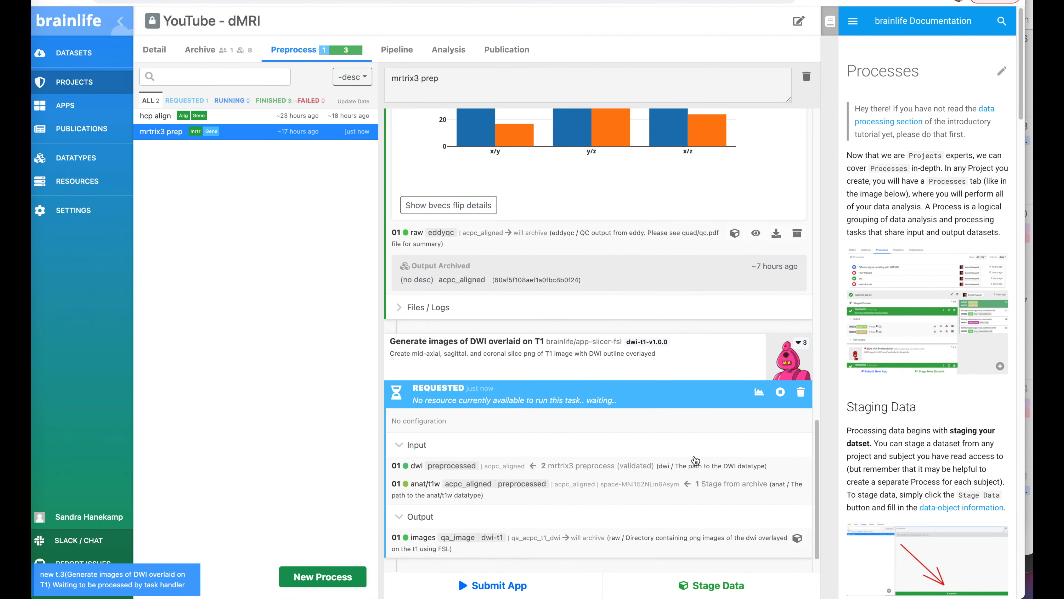
click(525, 583)
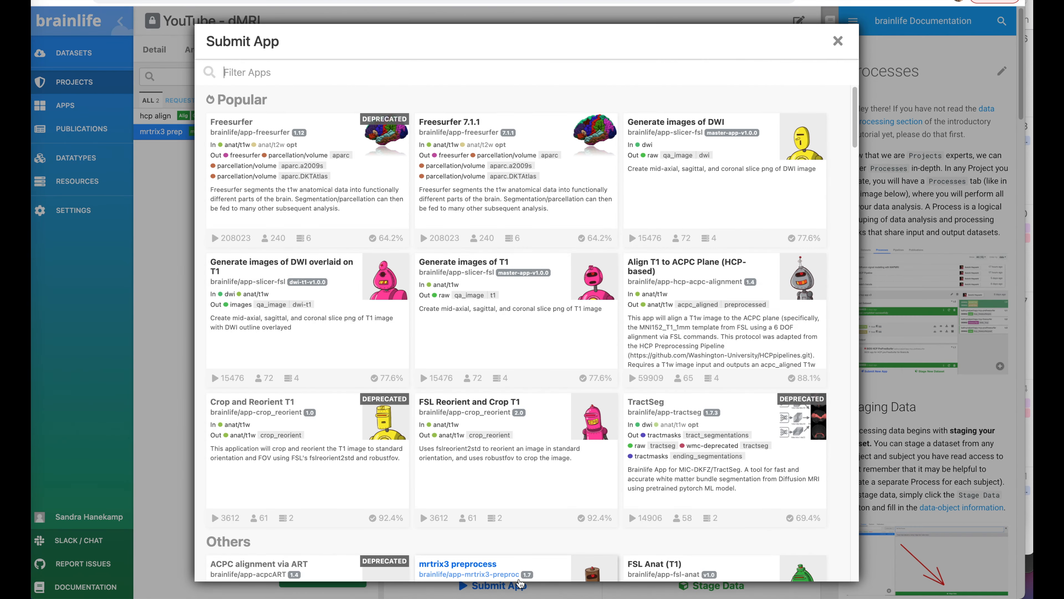
text(generate)
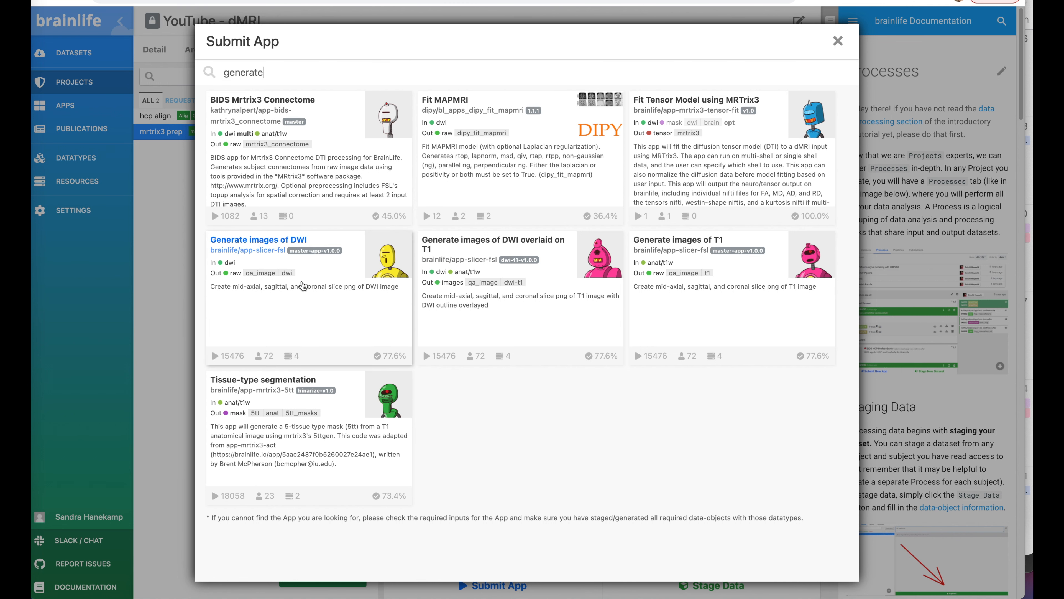
click(303, 286)
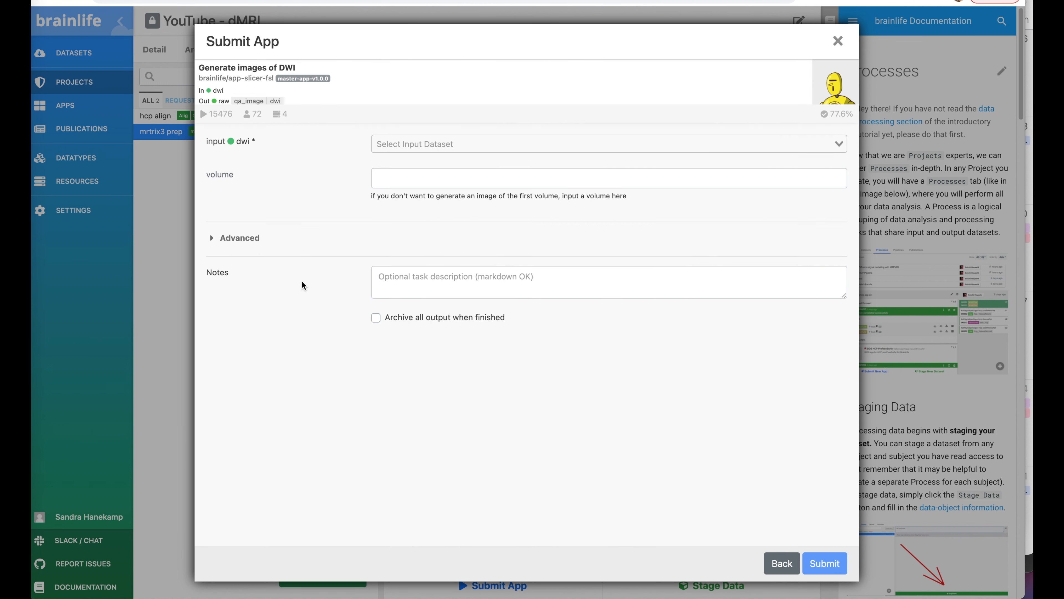
click(466, 143)
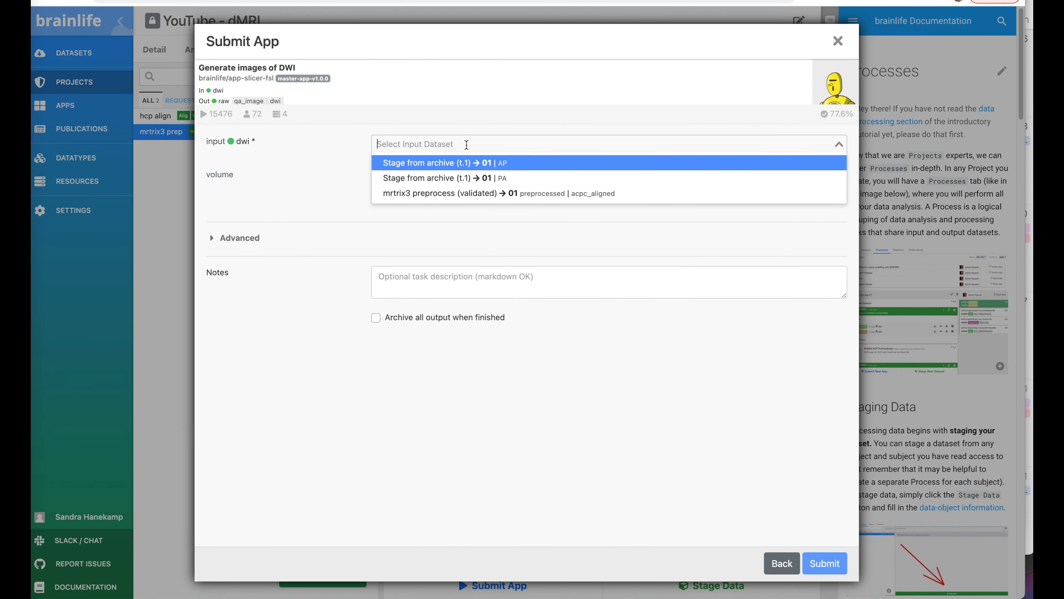
click(459, 194)
click(436, 180)
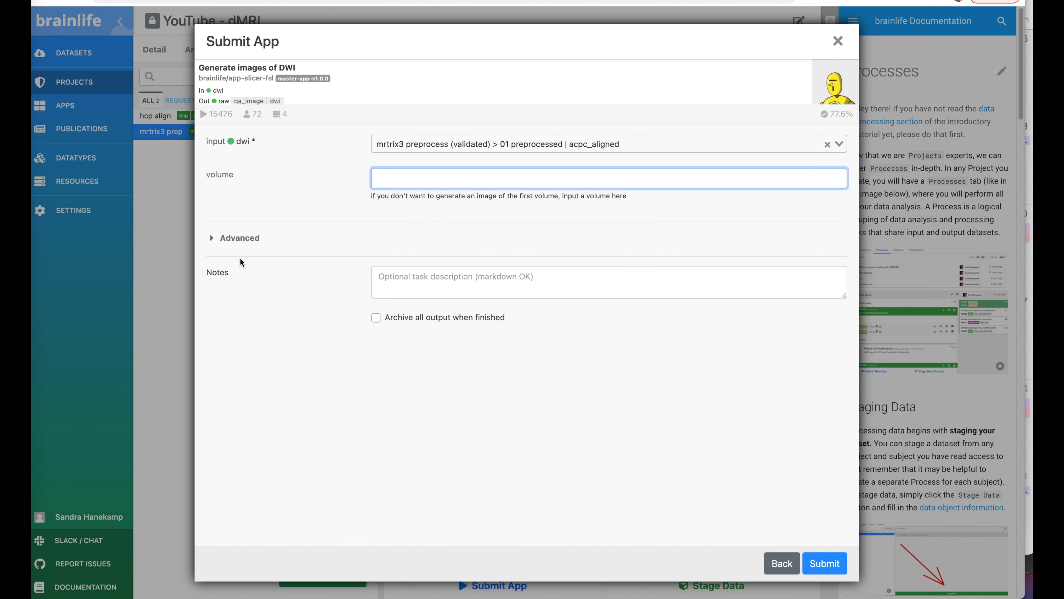
Set all output to archive when finished with the tag acpc_dwi, and submit the Generate images of DWI task
click(376, 318)
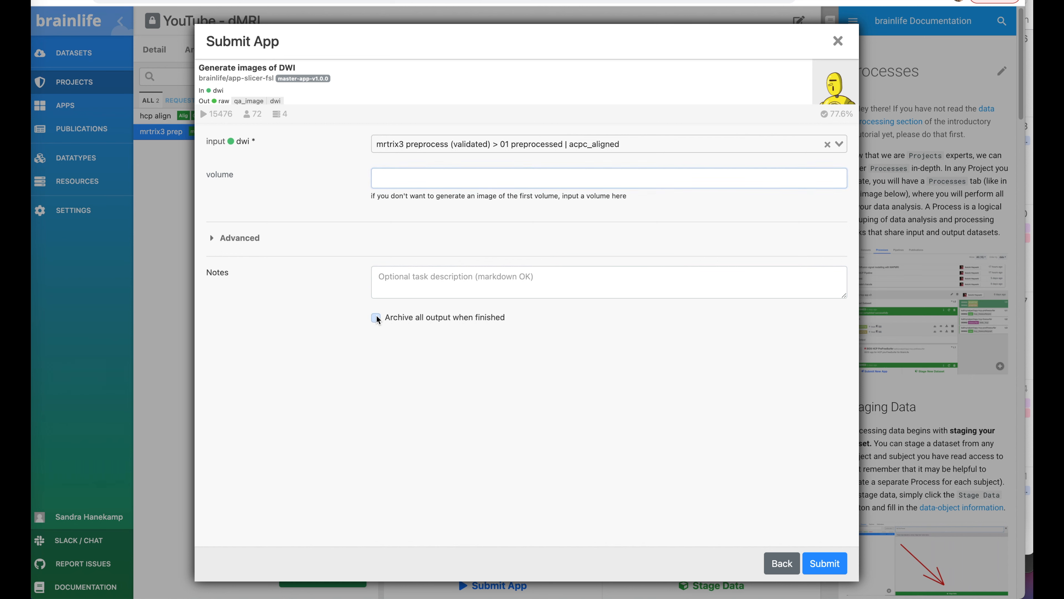
click(436, 410)
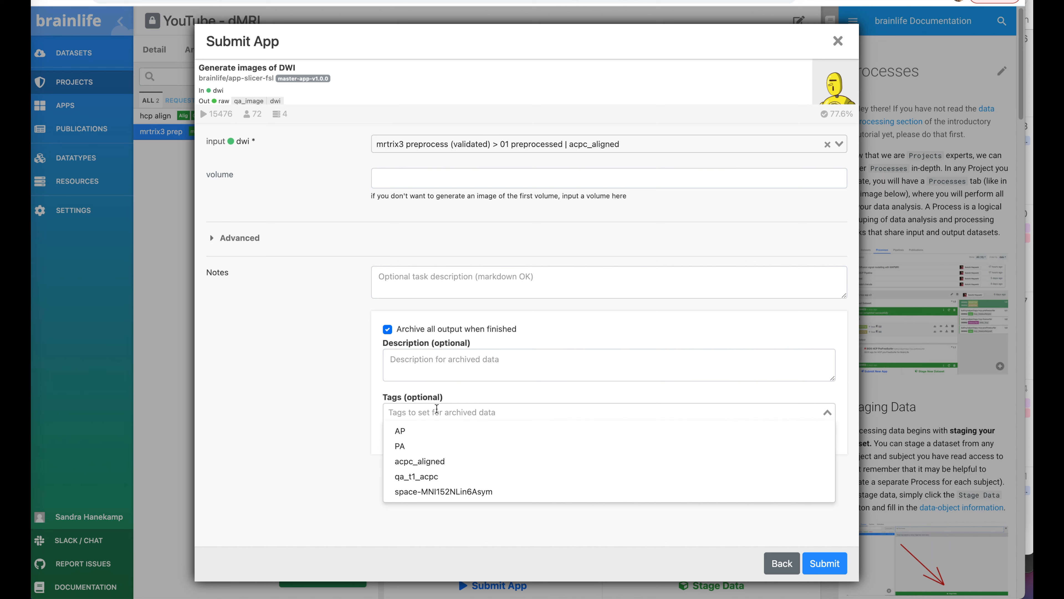
text(acpc)
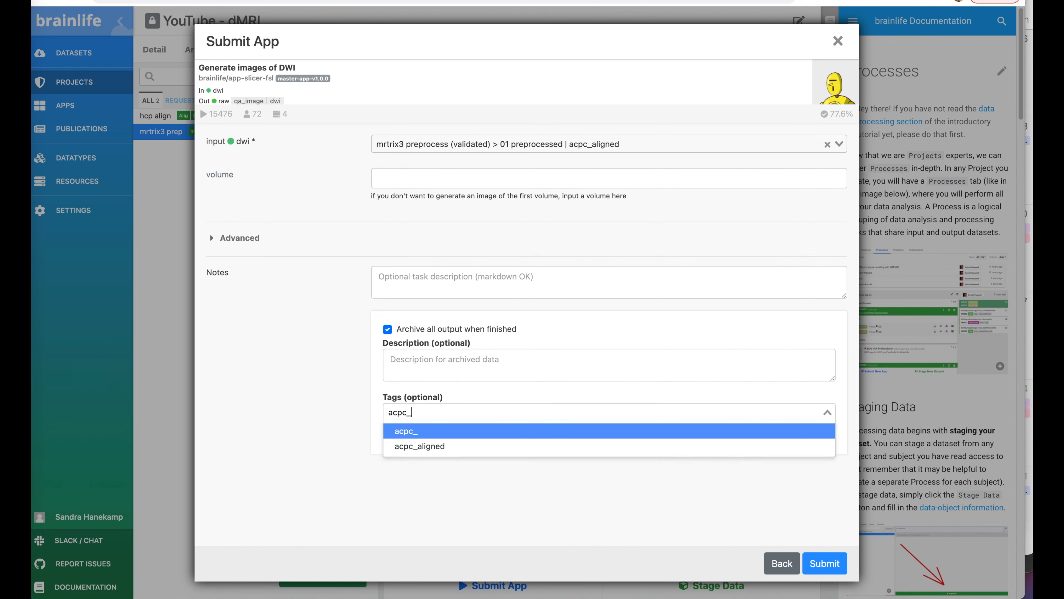
text(_dwi)
click(434, 429)
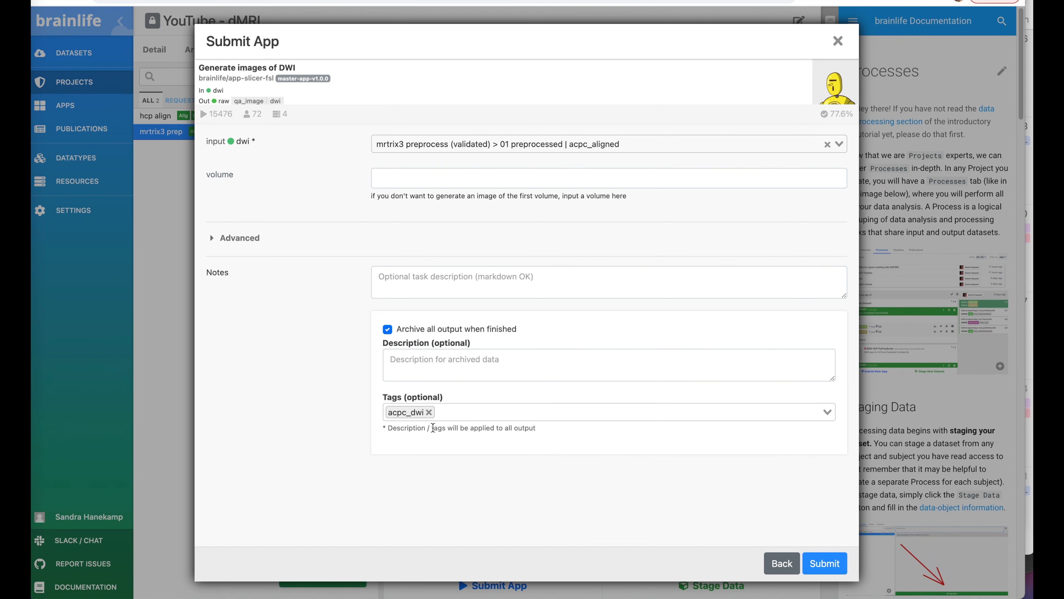
click(822, 563)
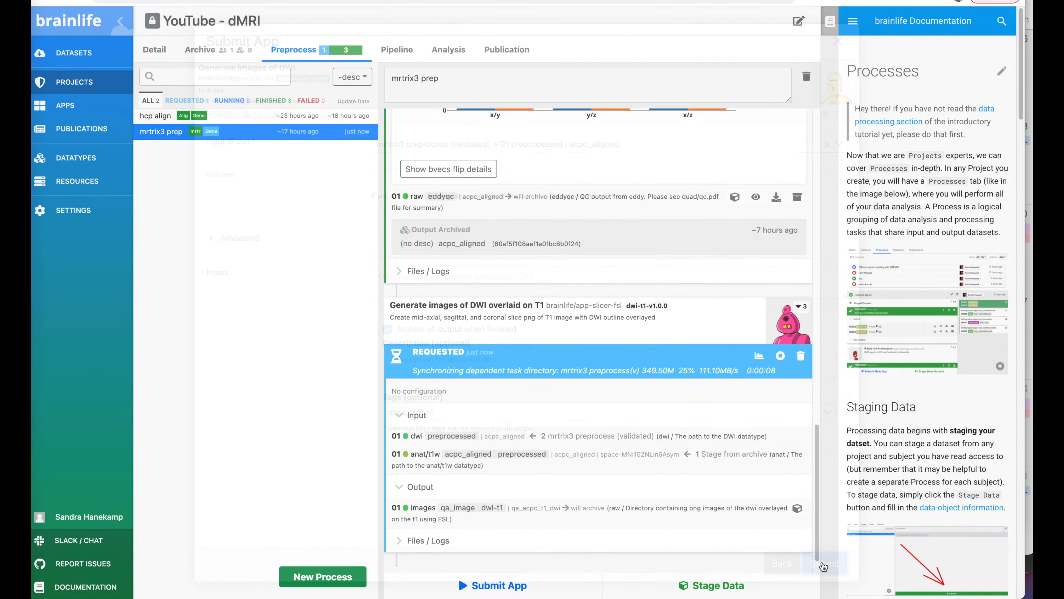
Inspect out.png from the finished DWI-on-T1 overlay task in the File Viewer, checking the dwi outline against the T1, and close the viewer
scroll(689, 486, down, 2)
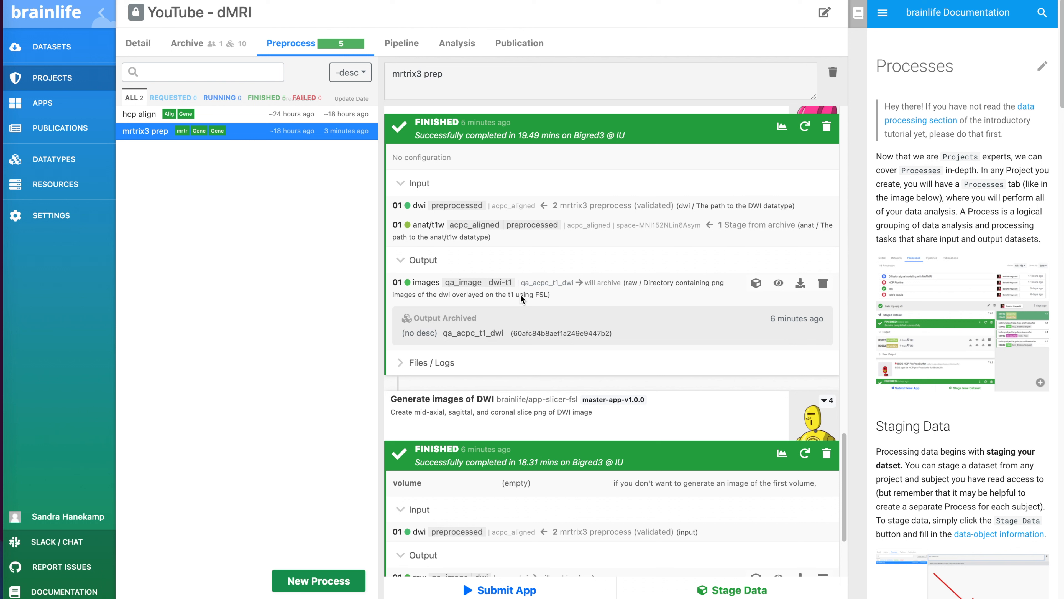
click(779, 284)
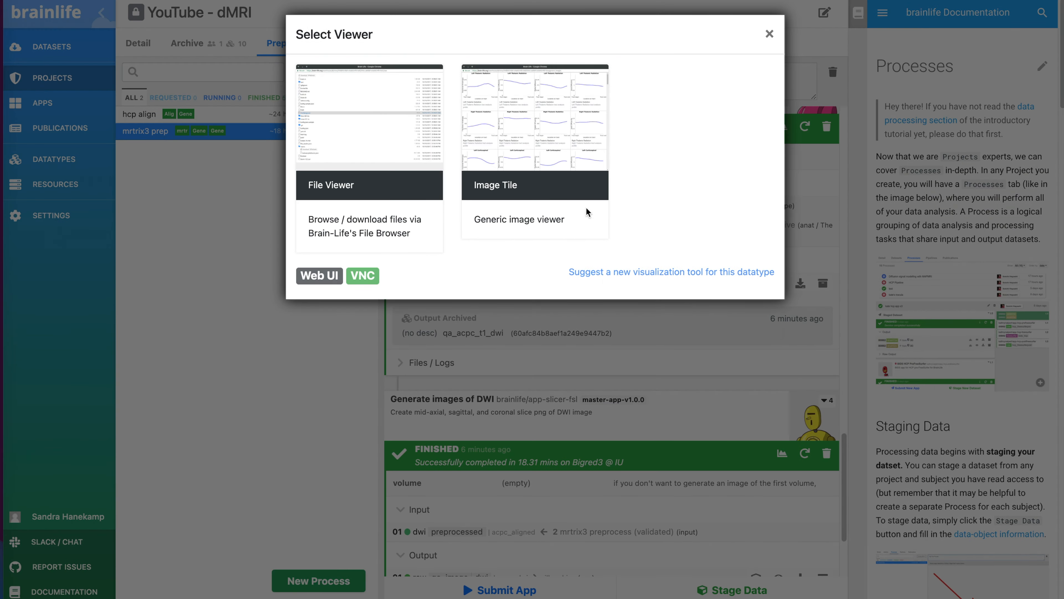
click(392, 118)
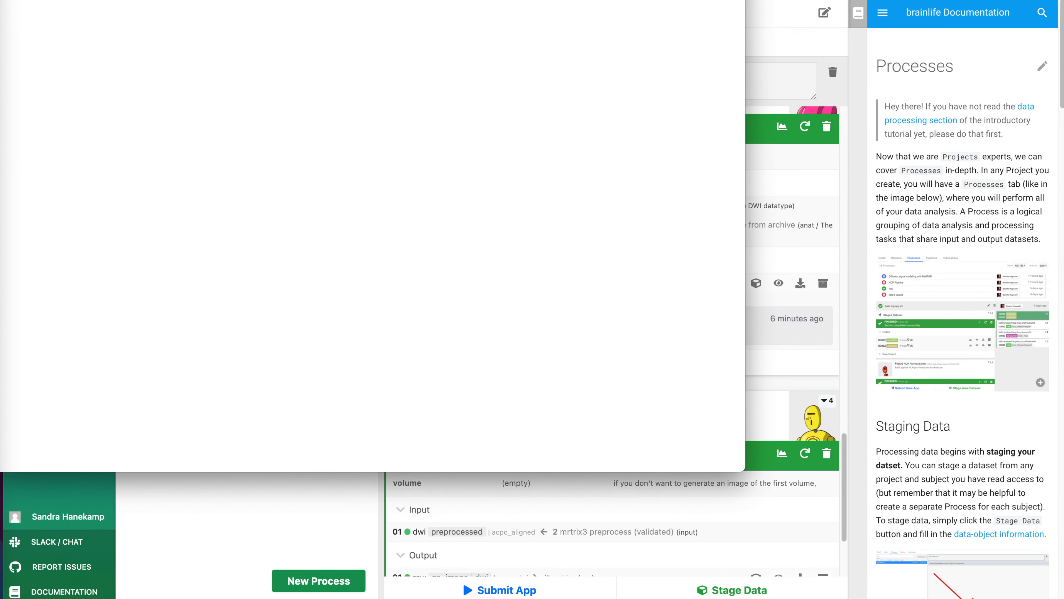
drag(415, 4, 511, 39)
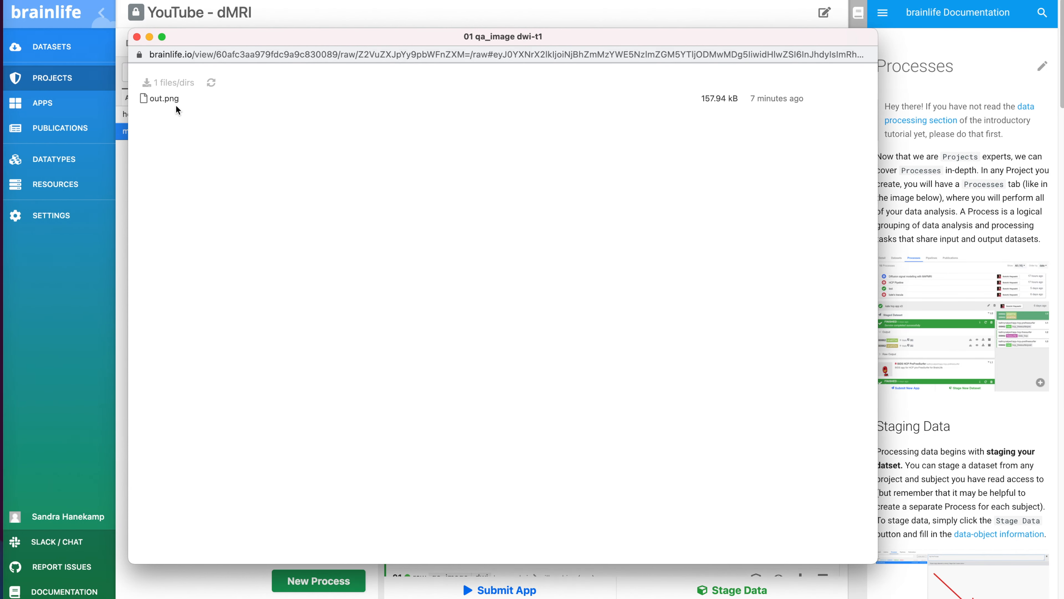
click(167, 101)
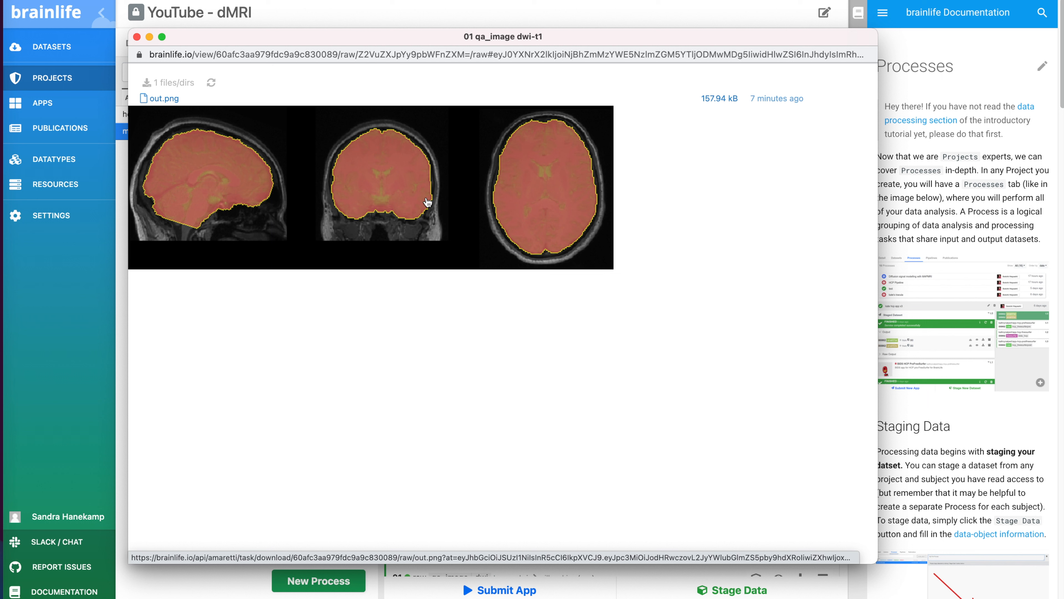
click(136, 36)
Inspect out.png from the finished Generate images of DWI task in the File Viewer, and close the viewer
scroll(597, 439, down, 3)
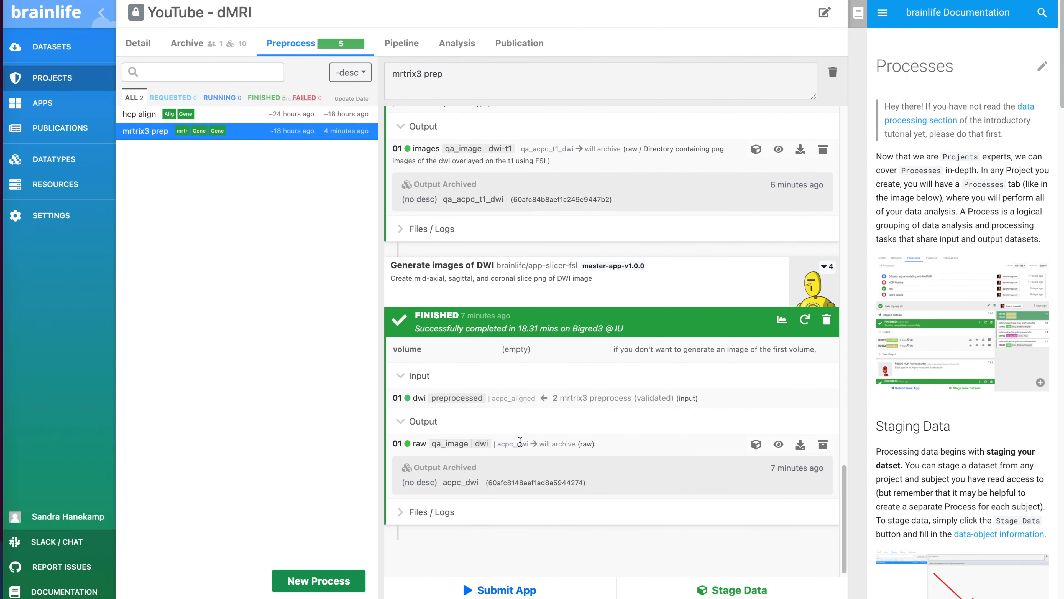
click(779, 444)
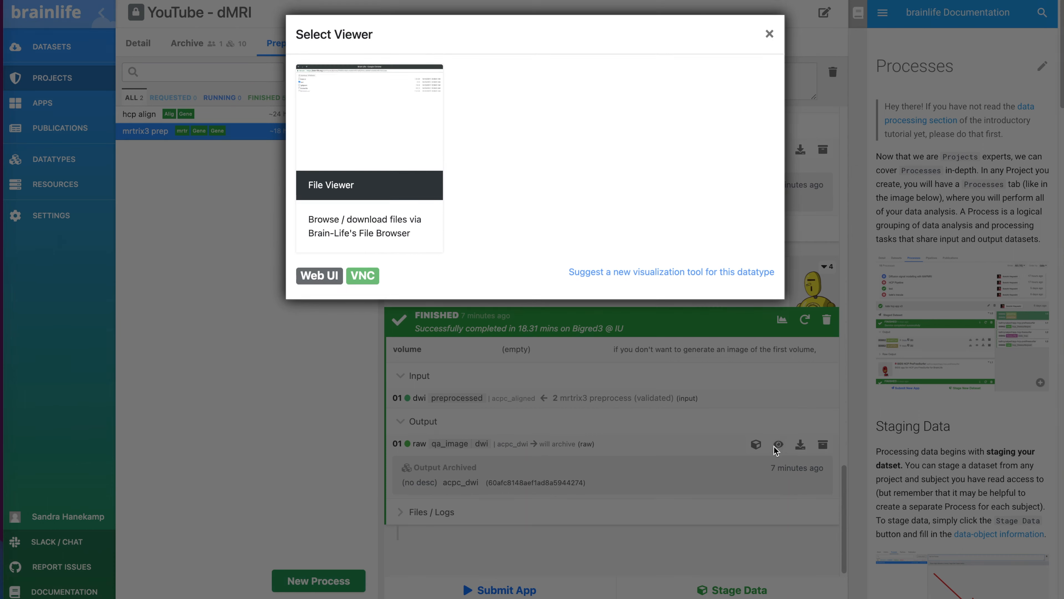
click(419, 163)
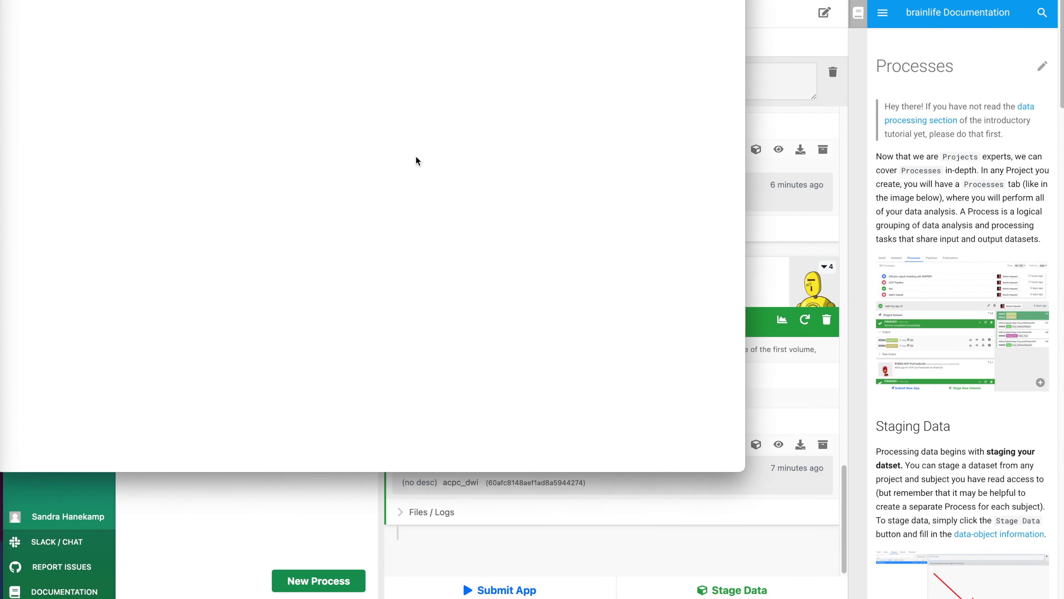
drag(286, 1, 408, 47)
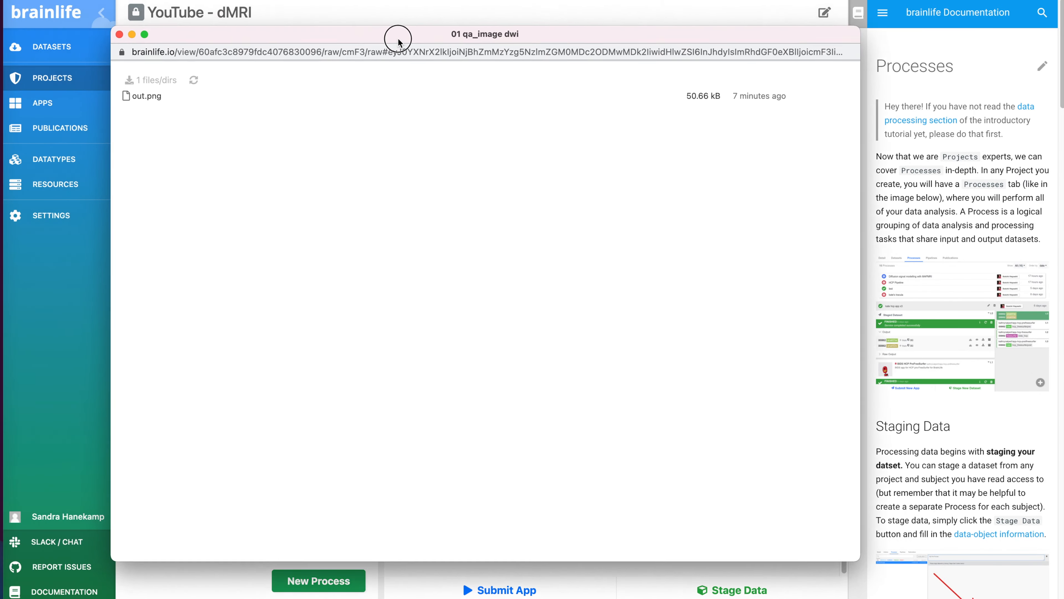
click(167, 107)
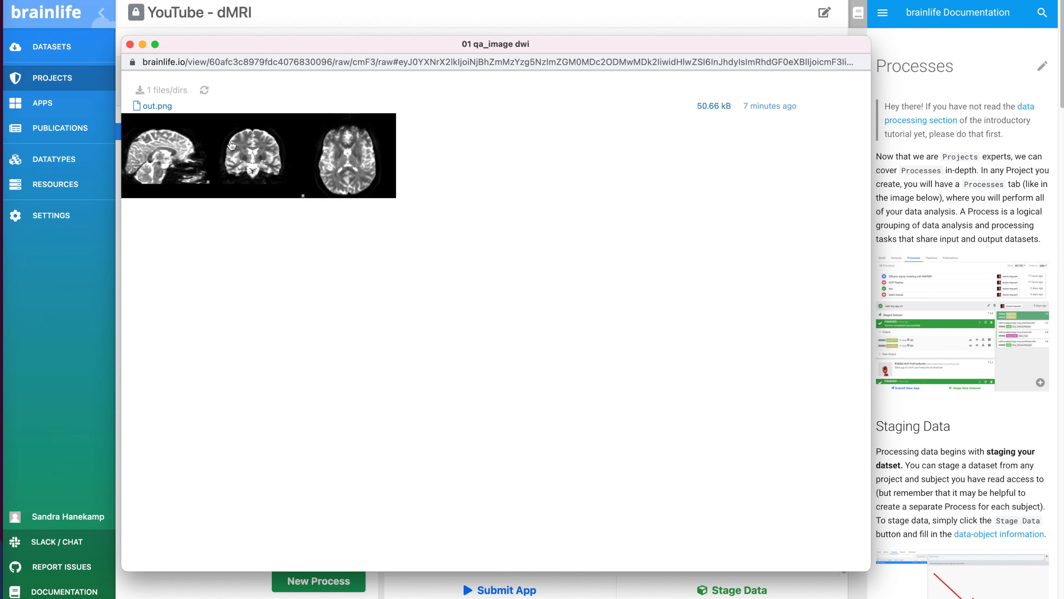
click(130, 44)
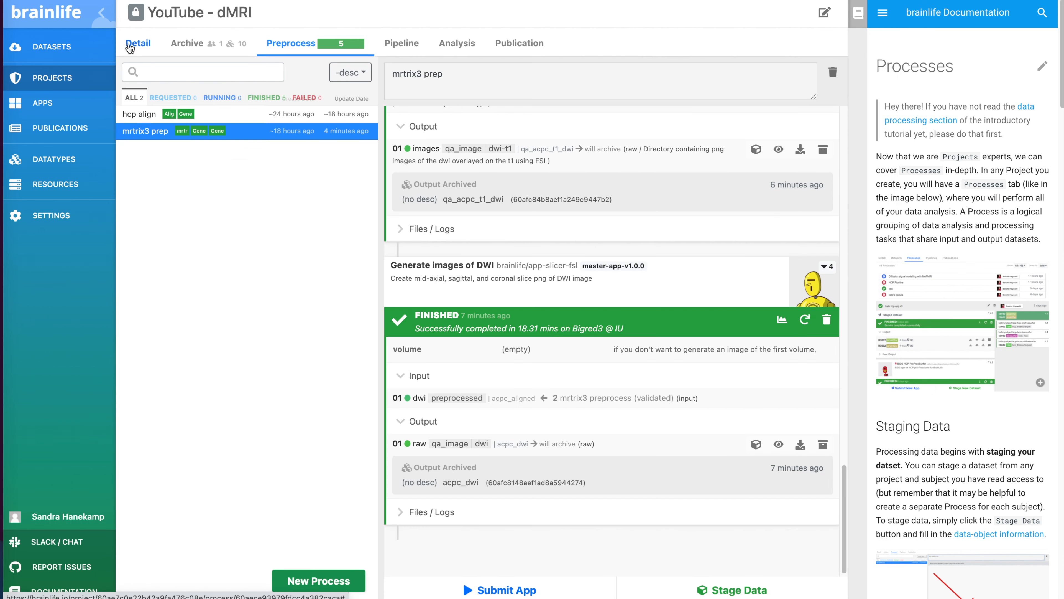